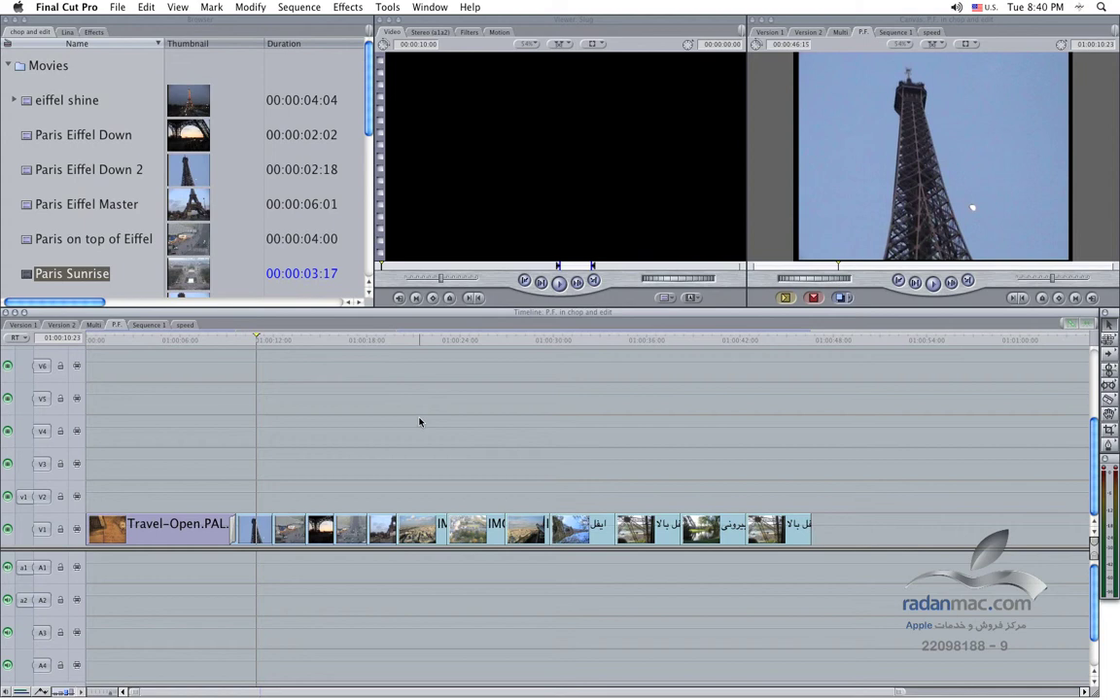
- Launch Activity Monitor from the Utilities folder of the Finder Applications window
{"action": "key", "text": "super+shift+a"}
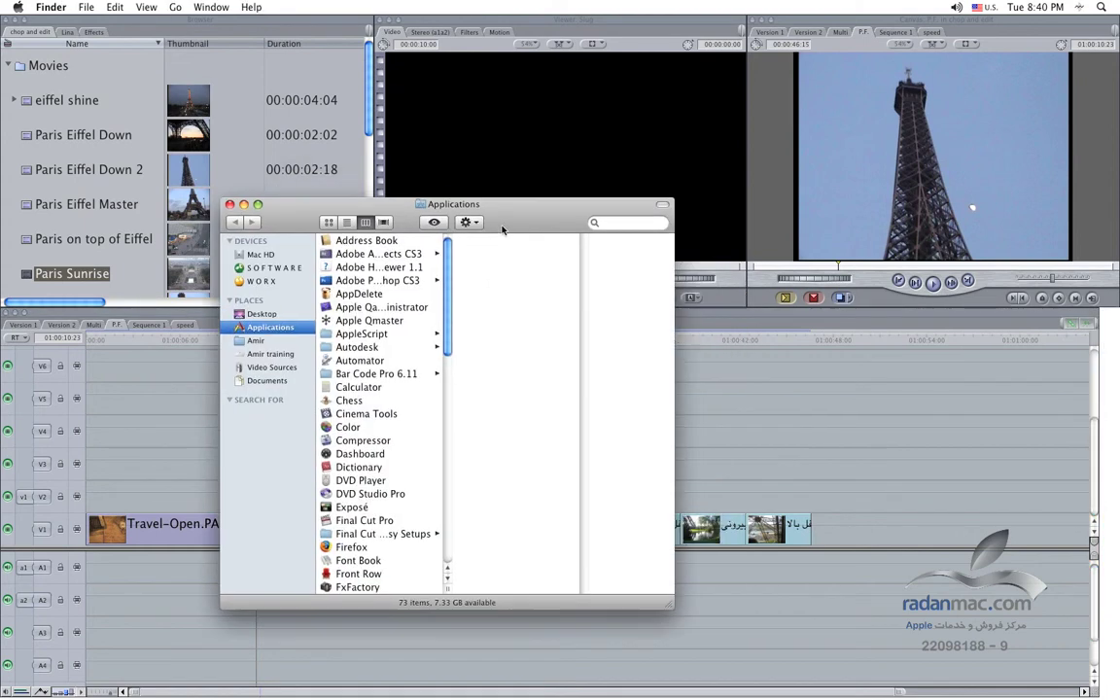
{"action": "left_click_drag", "start_coordinate": [502, 229], "coordinate": [470, 251]}
{"action": "key", "text": "u"}
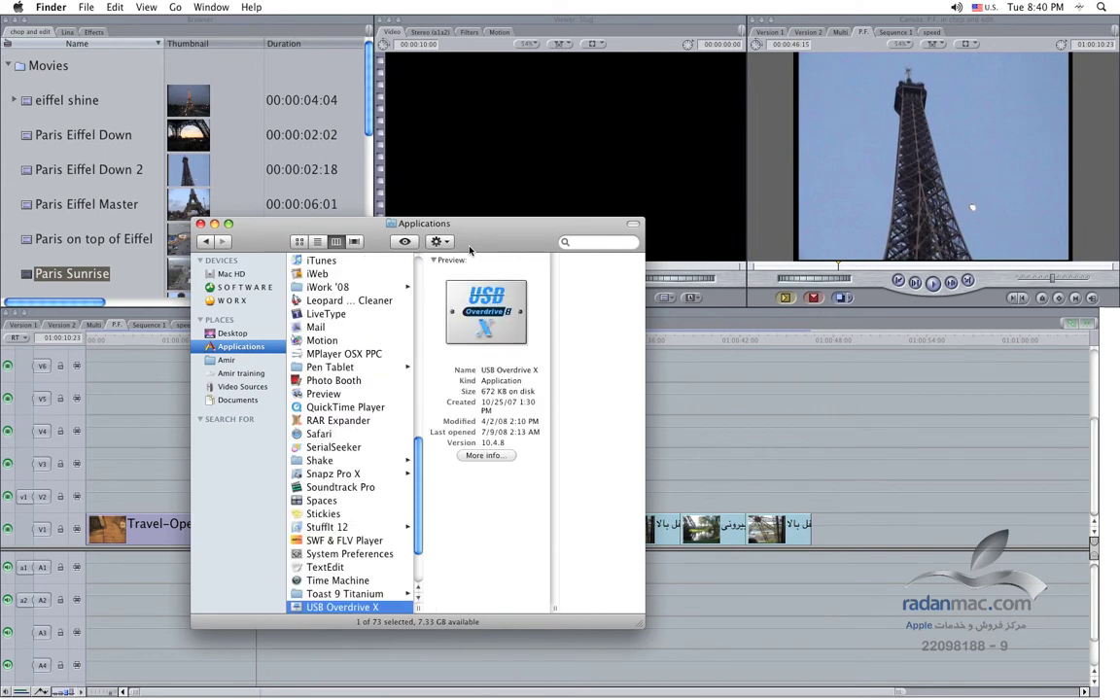
{"action": "key", "text": "t"}
{"action": "key", "text": "Right"}
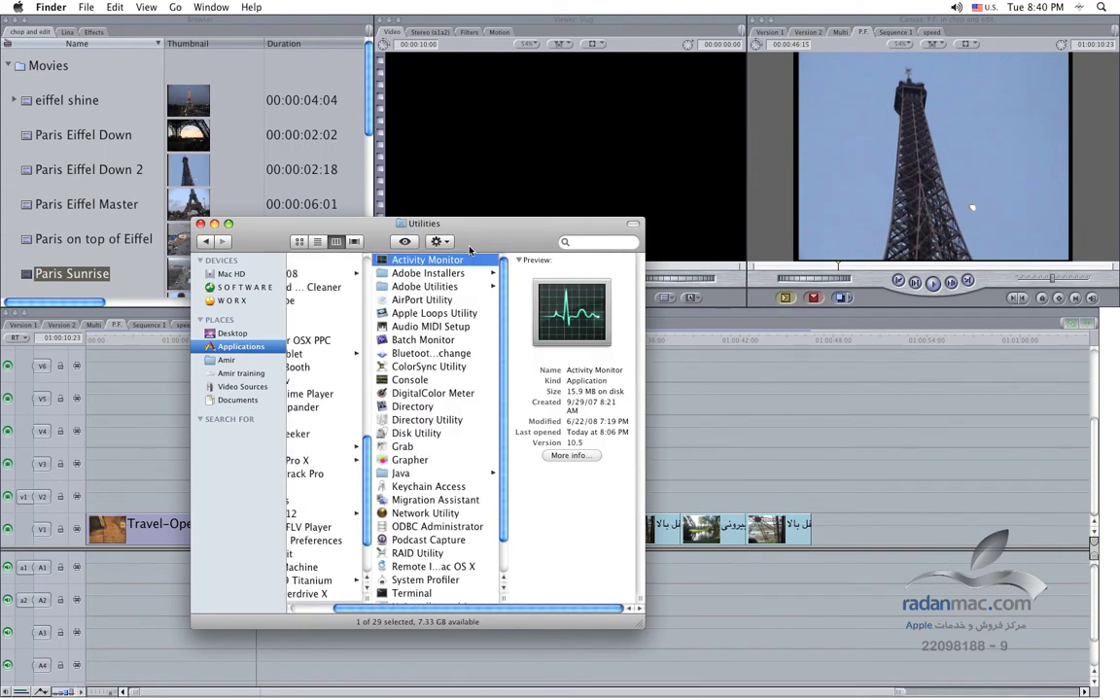
{"action": "key", "text": "super+o"}
{"action": "left_click", "coordinate": [249, 255]}
- Close Finder and view CPU usage in Activity Monitor, with the floating CPU meter placed aside
{"action": "key", "text": "super+w"}
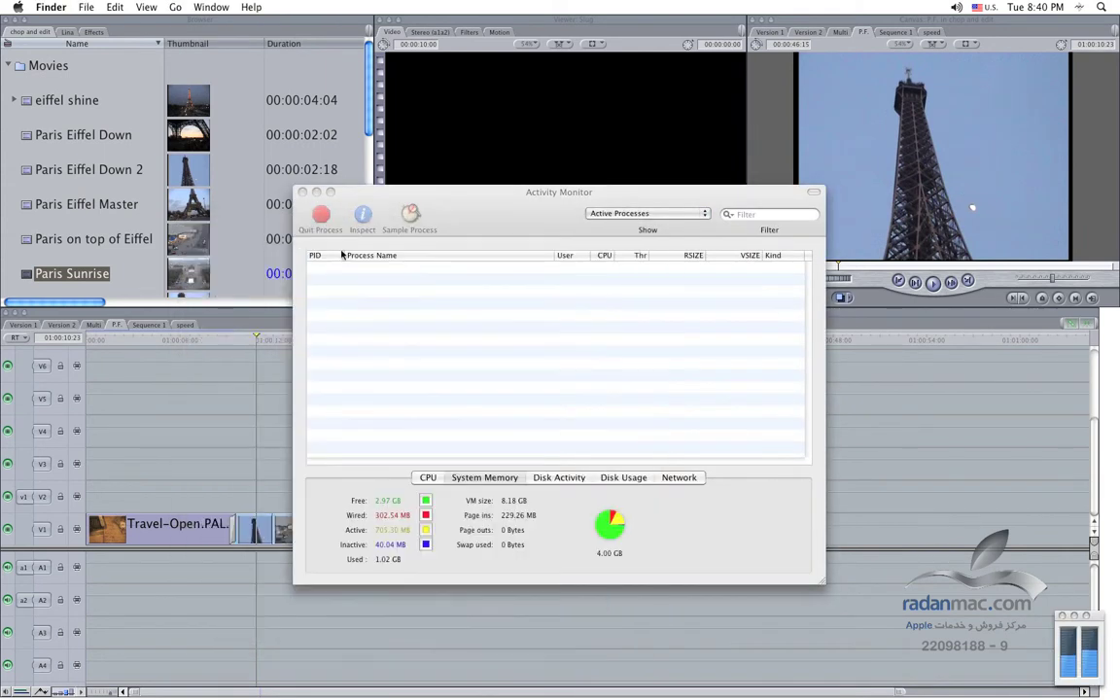
{"action": "mouse_move", "coordinate": [563, 209]}
{"action": "left_mouse_down"}
{"action": "mouse_move", "coordinate": [650, 272]}
{"action": "mouse_move", "coordinate": [624, 285]}
{"action": "left_mouse_up"}
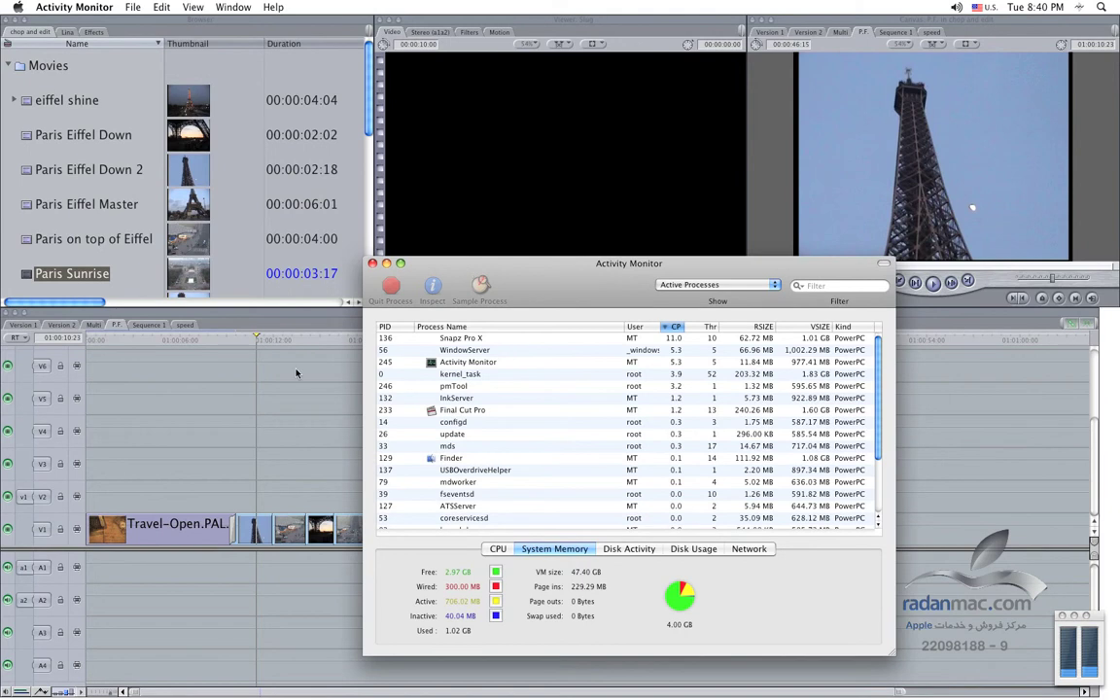
{"action": "left_click", "coordinate": [500, 549]}
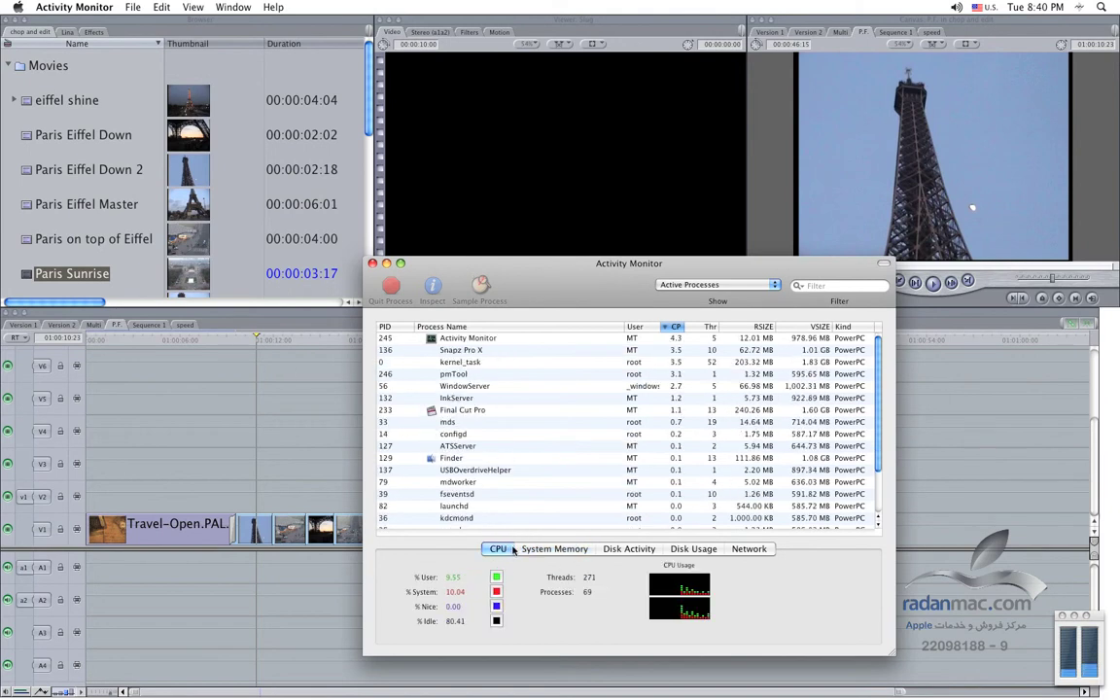
{"action": "left_click_drag", "start_coordinate": [1097, 617], "coordinate": [1006, 594]}
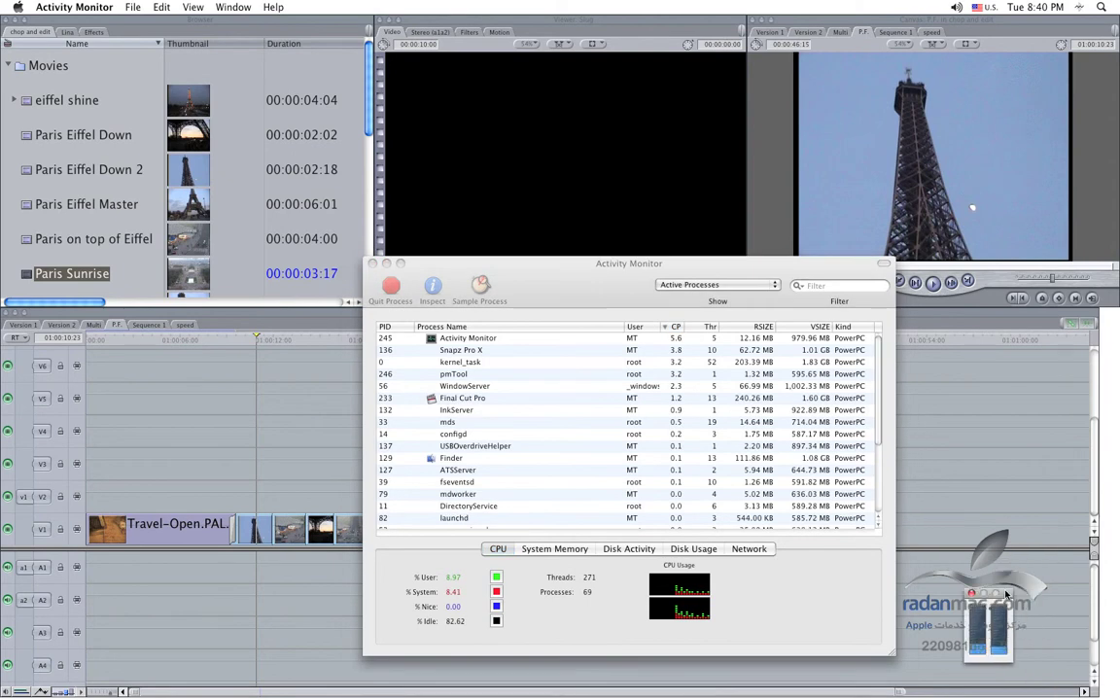
- Check system memory and disk usage, ending on disk activity (2.28 GB read, 2.04 GB written)
{"action": "left_click", "coordinate": [569, 550]}
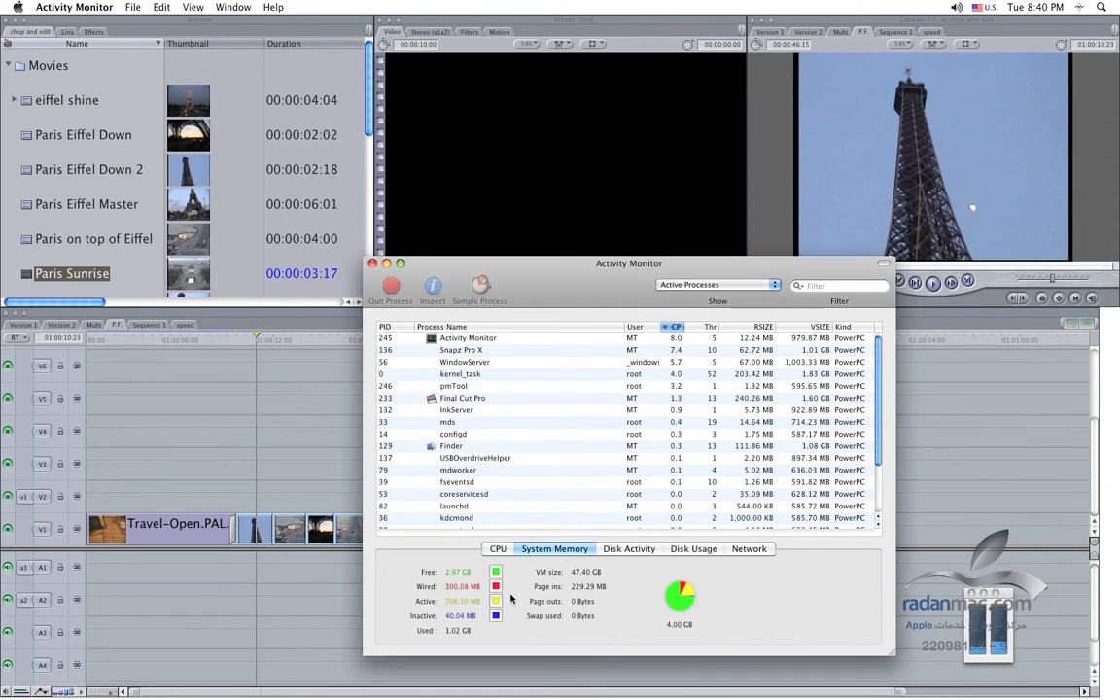
{"action": "left_click", "coordinate": [637, 550]}
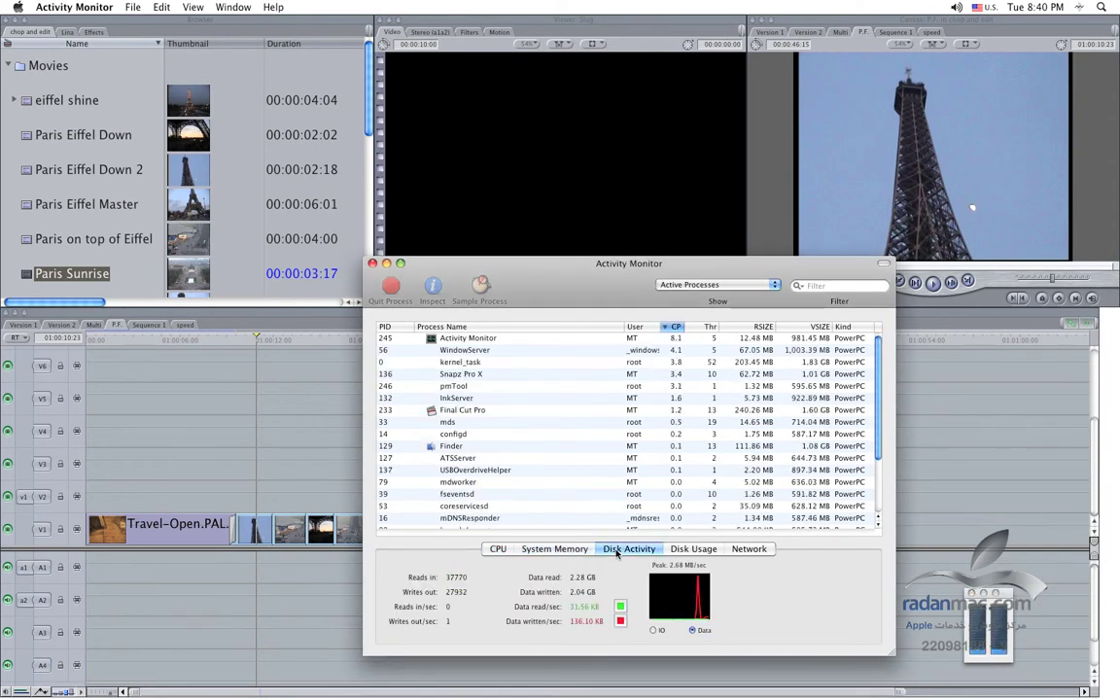
{"action": "left_click", "coordinate": [693, 549]}
{"action": "left_click", "coordinate": [629, 550]}
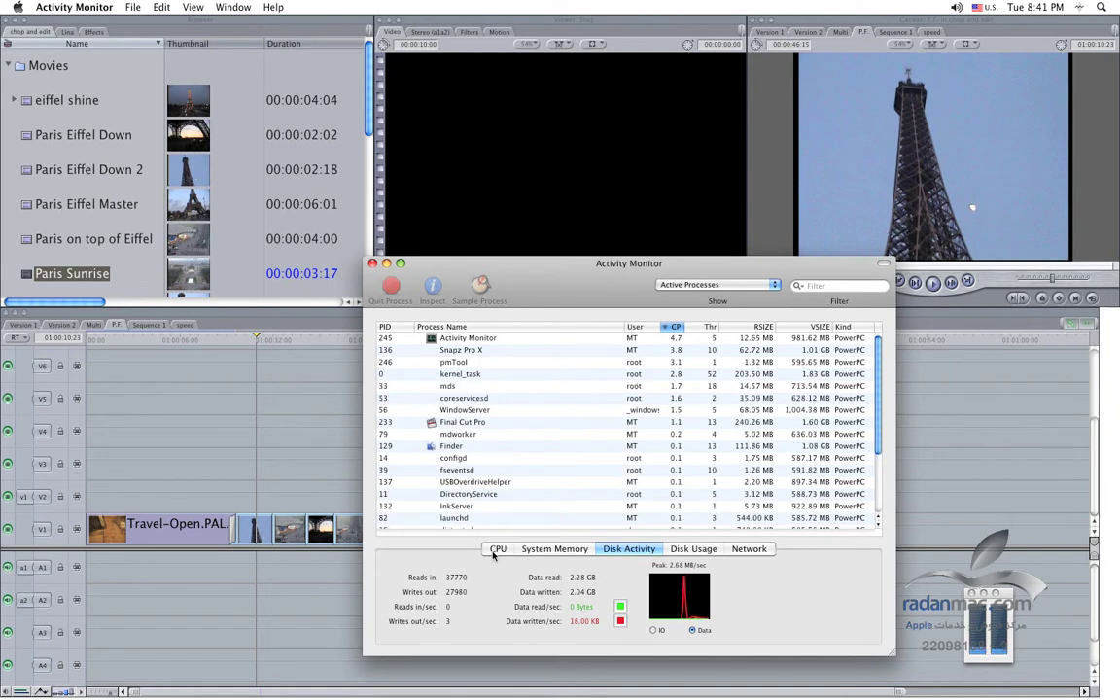
- Cue the playhead near the sequence start and render the P.F. sequence in Final Cut Pro
{"action": "left_click", "coordinate": [247, 424]}
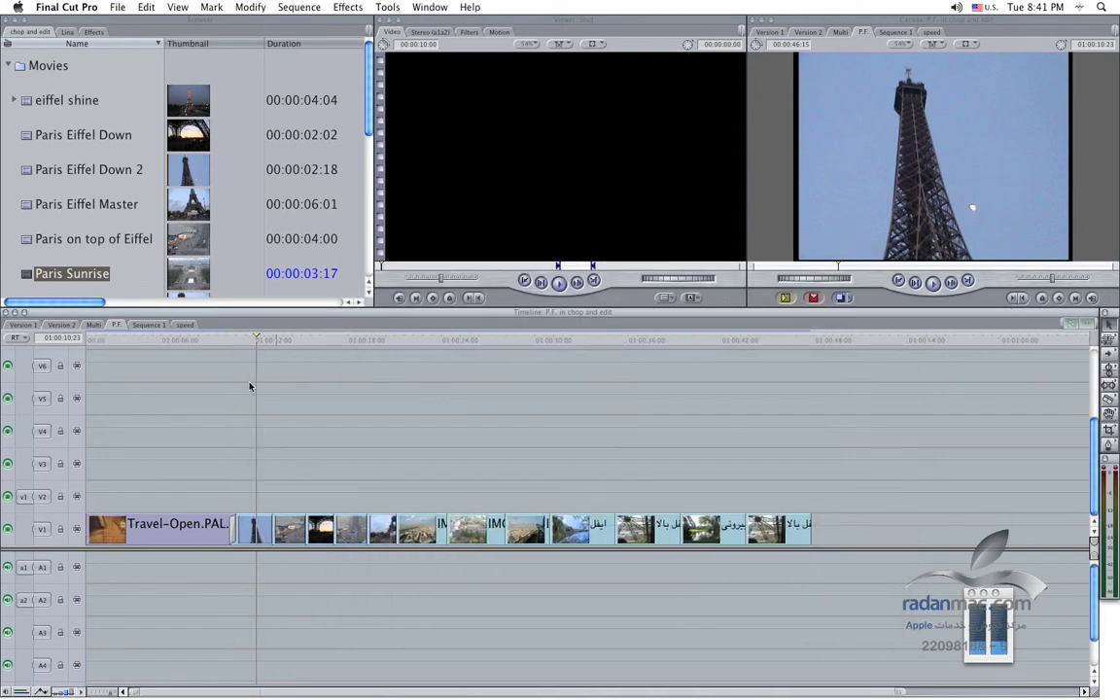
{"action": "left_click_drag", "start_coordinate": [205, 340], "coordinate": [396, 362]}
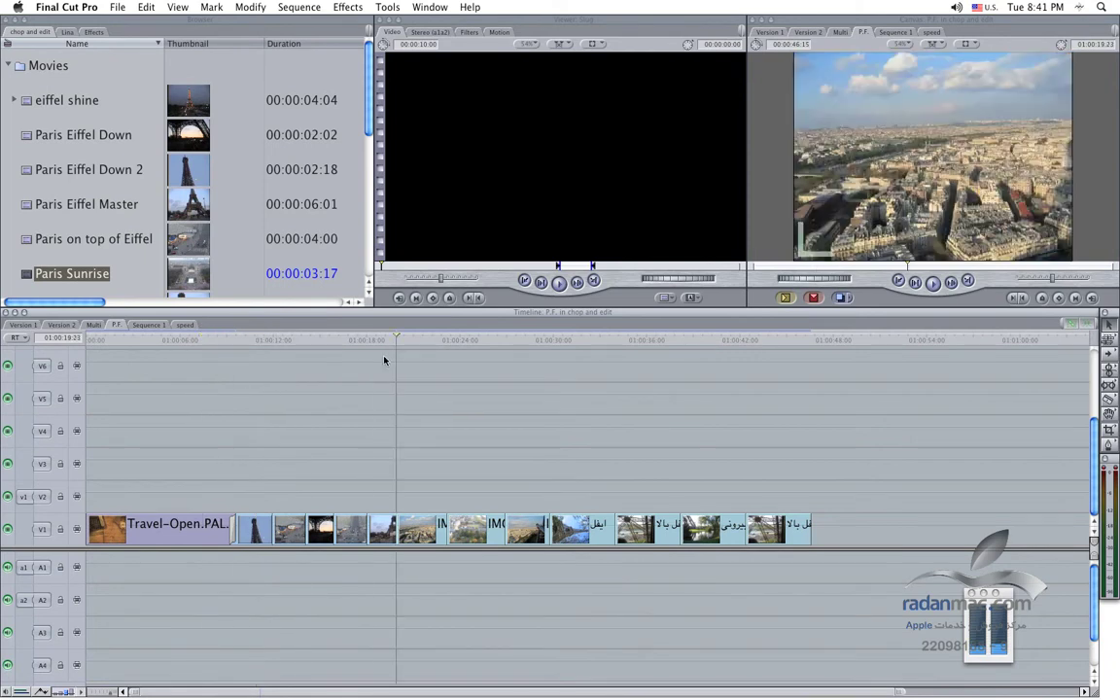
{"action": "key", "text": "Up"}
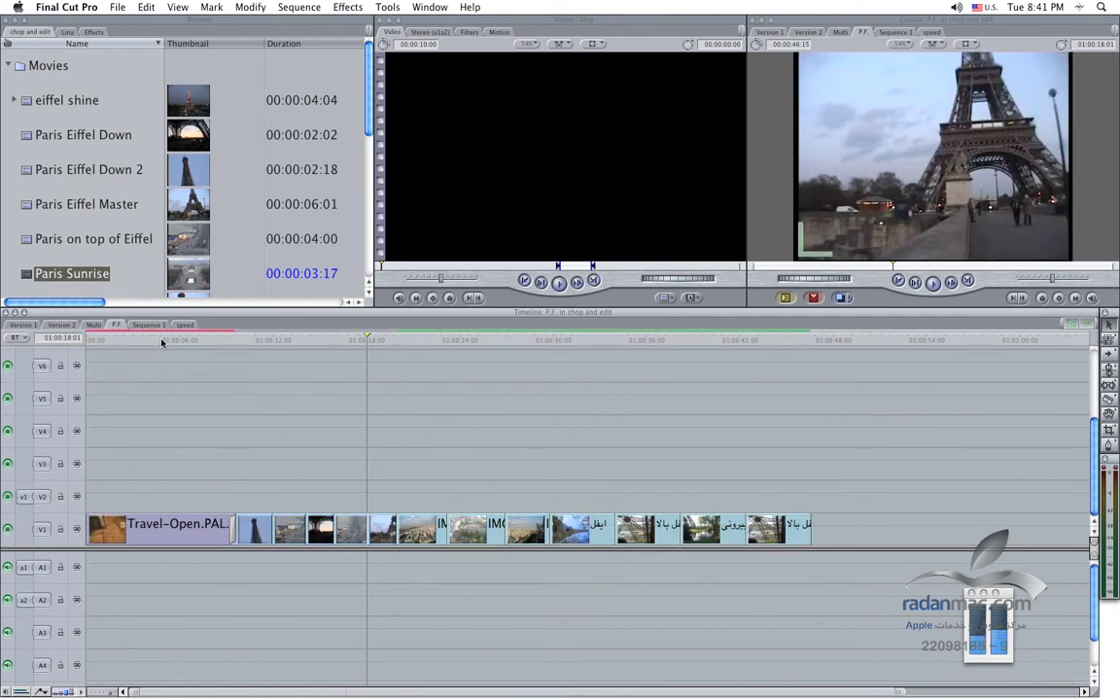
{"action": "left_click", "coordinate": [138, 340]}
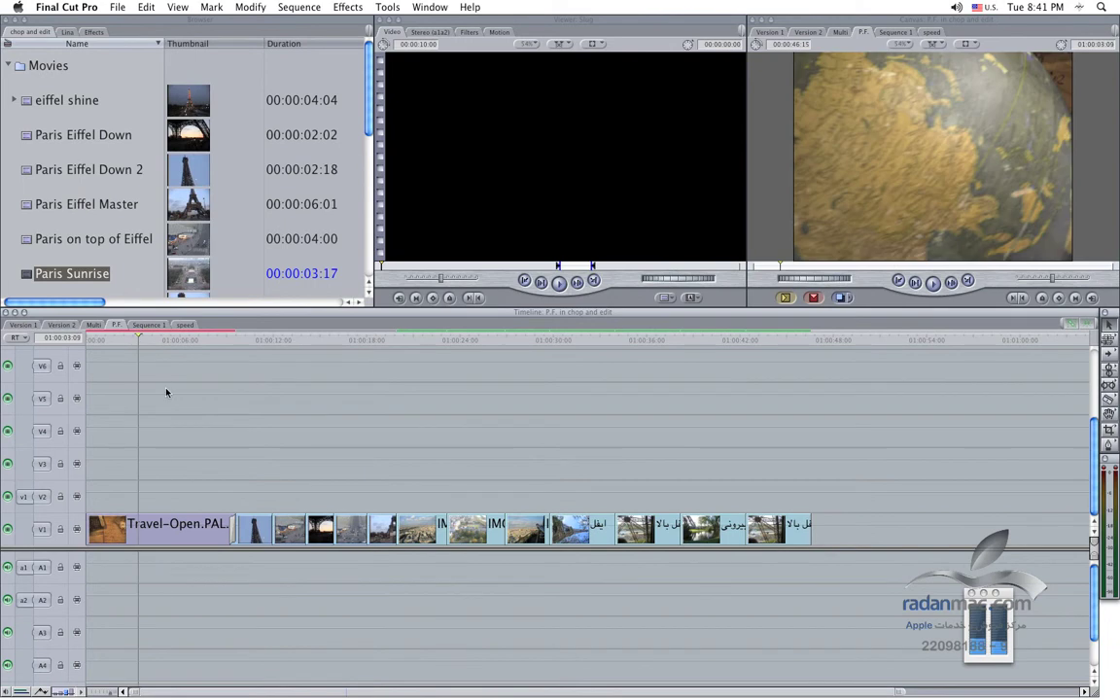
{"action": "key", "text": "super+r"}
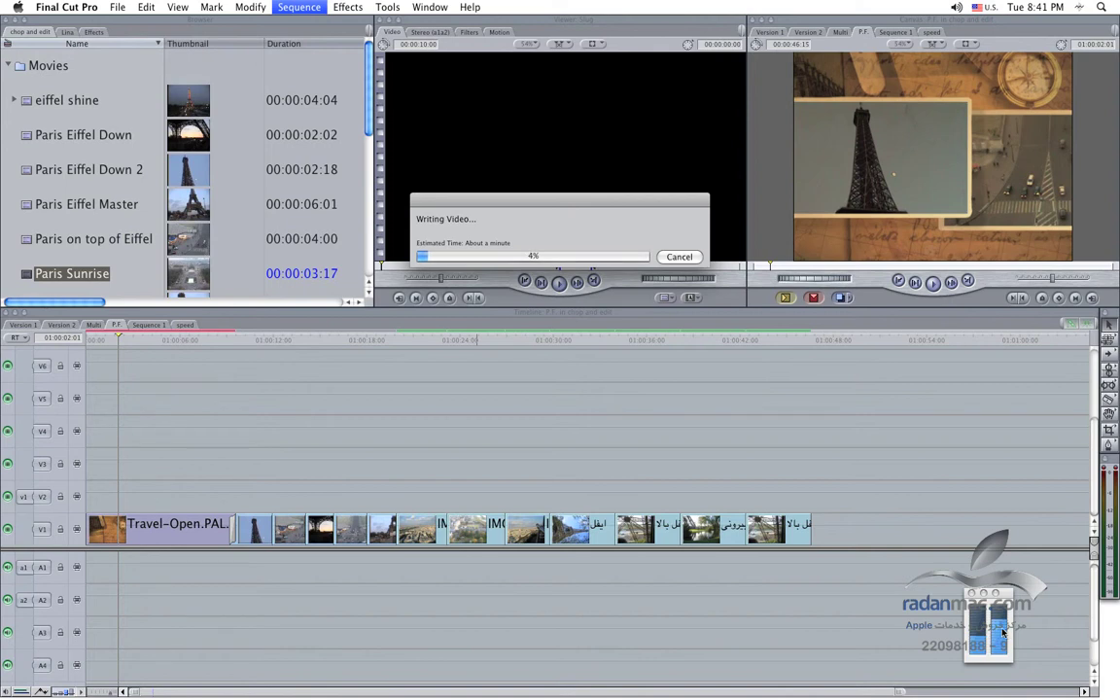
- Cancel the render and play the sequence from further in, with the CPU meter moved aside
{"action": "left_click", "coordinate": [671, 259]}
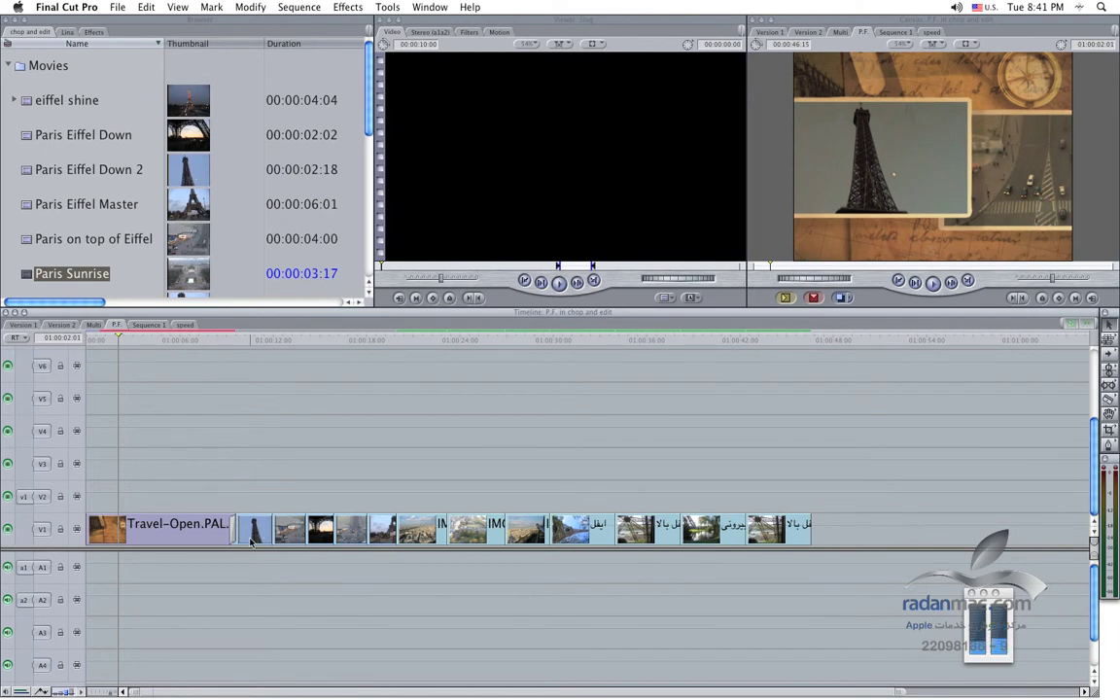
{"action": "key", "text": "space"}
{"action": "left_click", "coordinate": [241, 363]}
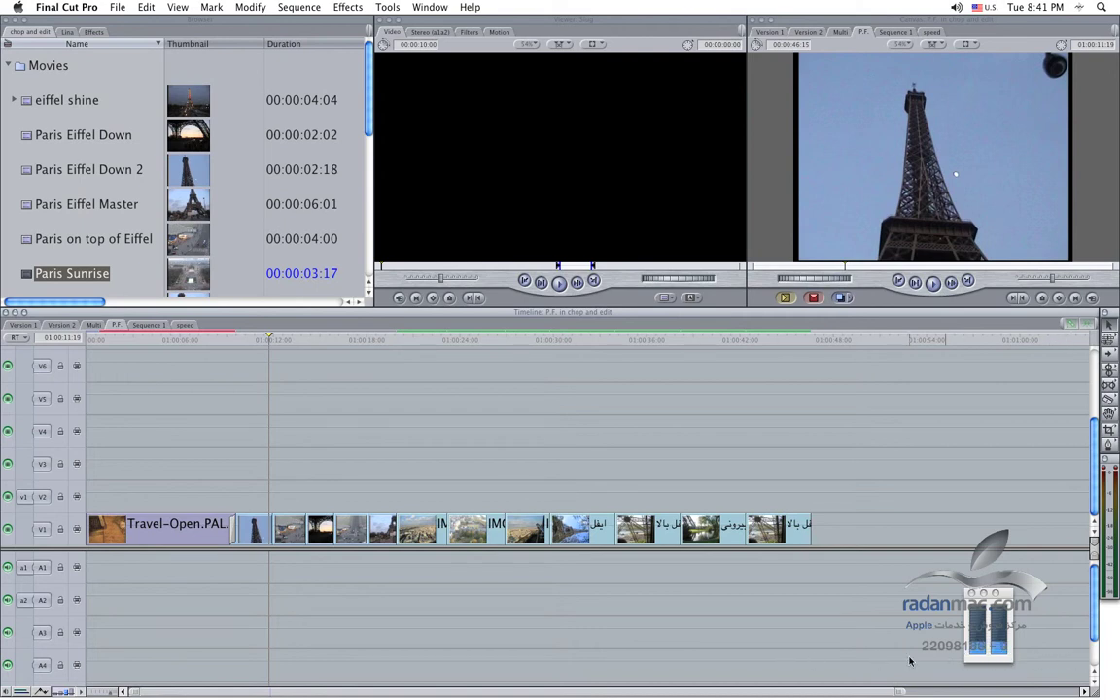
{"action": "mouse_move", "coordinate": [1003, 595]}
{"action": "left_mouse_down"}
{"action": "mouse_move", "coordinate": [1047, 574]}
{"action": "mouse_move", "coordinate": [1032, 583]}
{"action": "left_mouse_up"}
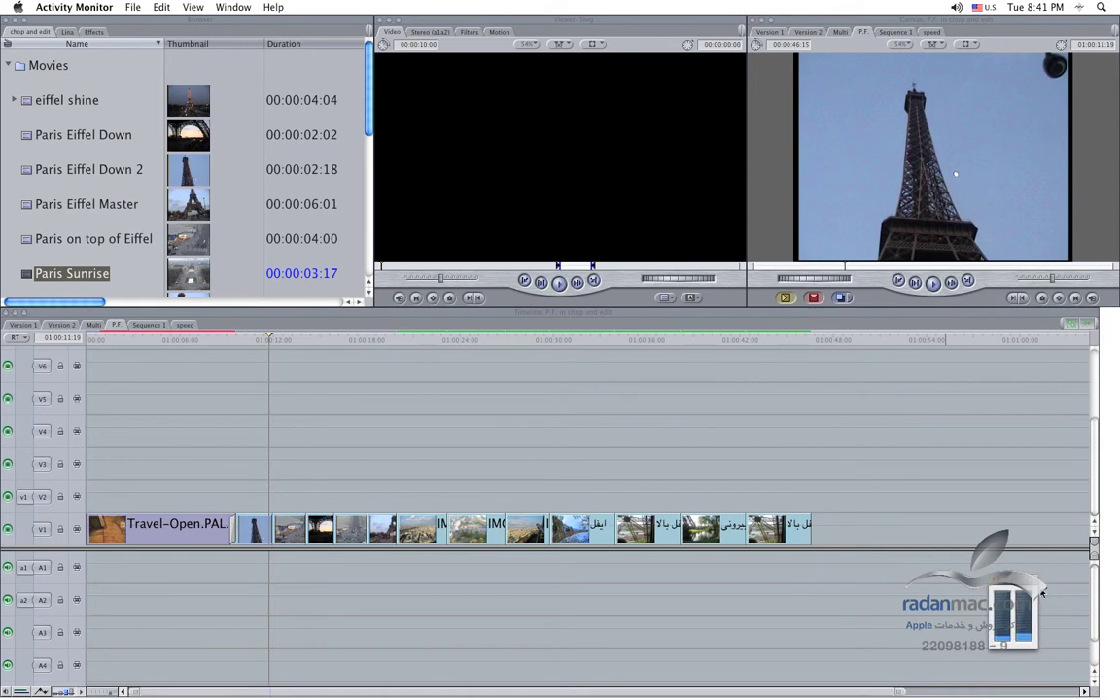
- Cue Final Cut Pro one second before the Paris Spring 2008 title, then return to Activity Monitor
{"action": "left_click_drag", "start_coordinate": [1043, 582], "coordinate": [1083, 596]}
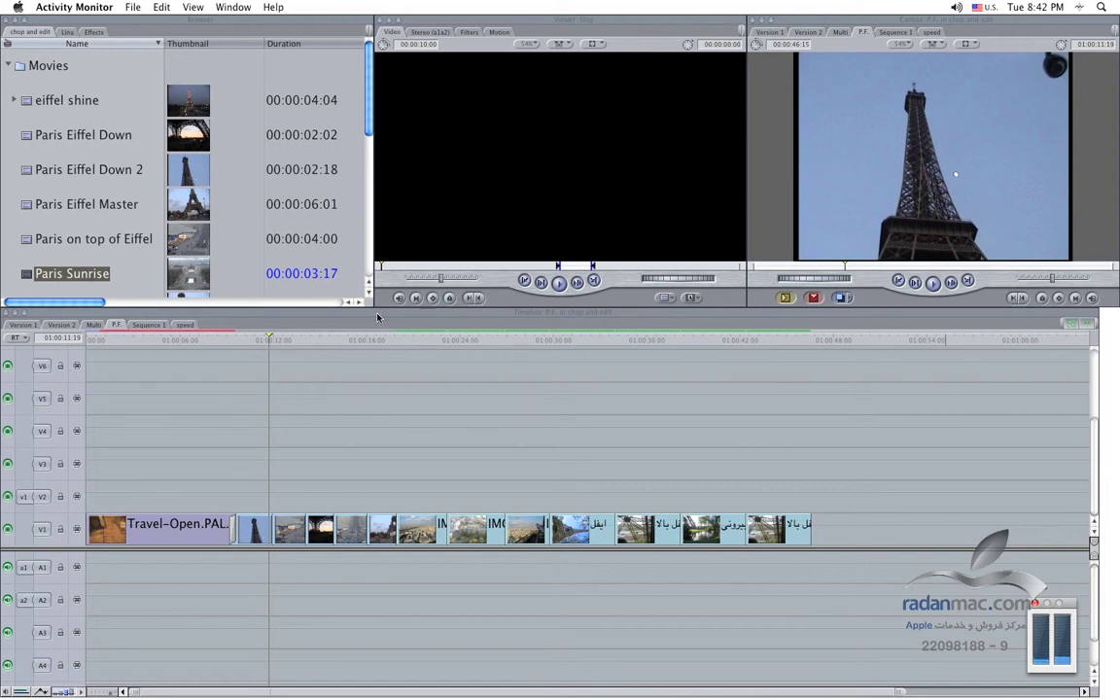
{"action": "left_click", "coordinate": [180, 342]}
{"action": "left_click_drag", "start_coordinate": [164, 342], "coordinate": [224, 340]}
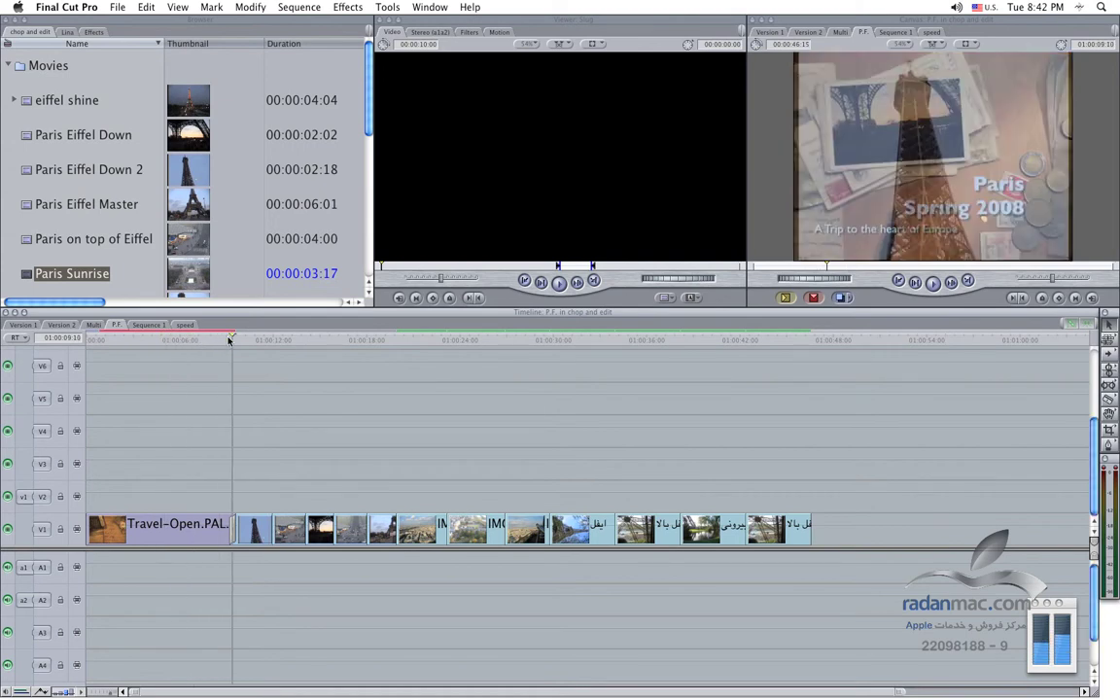
{"action": "key", "text": "shift+Left"}
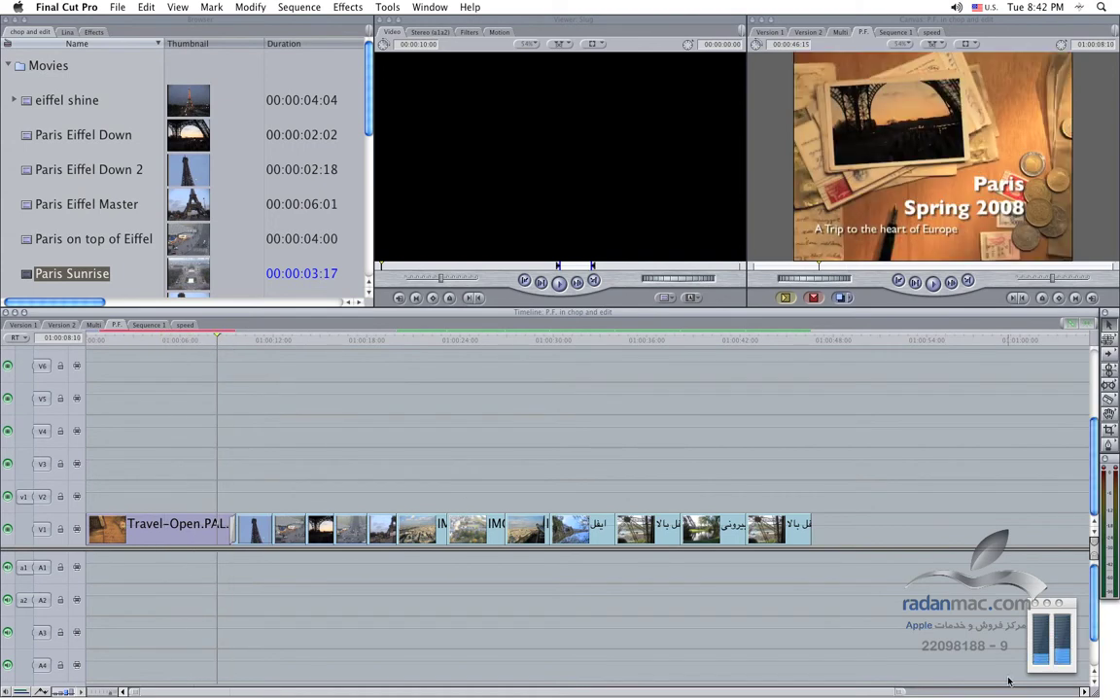
{"action": "key", "text": "super+Tab"}
{"action": "left_click_drag", "start_coordinate": [611, 274], "coordinate": [456, 249]}
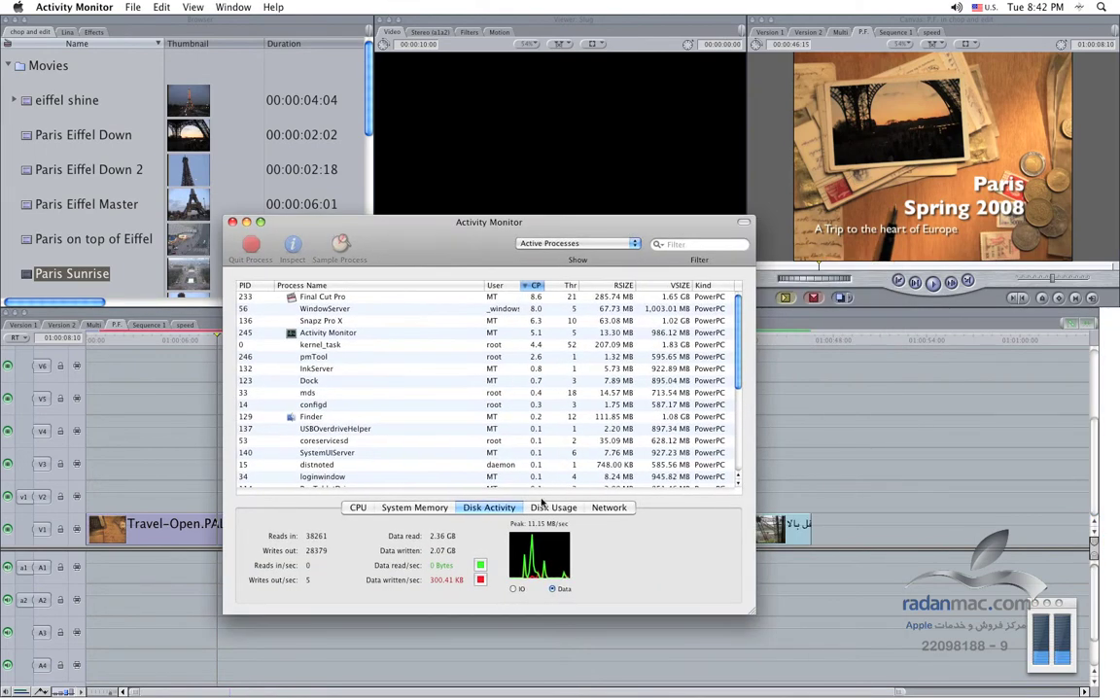
{"action": "left_click", "coordinate": [550, 506]}
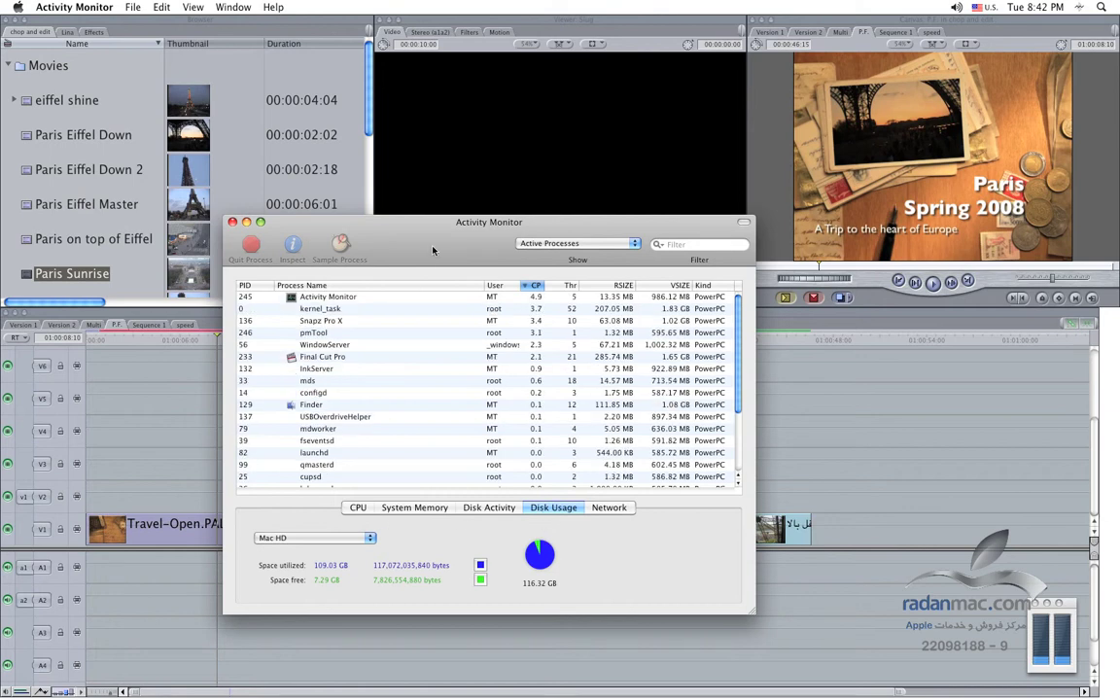
{"action": "left_click_drag", "start_coordinate": [433, 251], "coordinate": [436, 226]}
{"action": "left_click", "coordinate": [361, 516]}
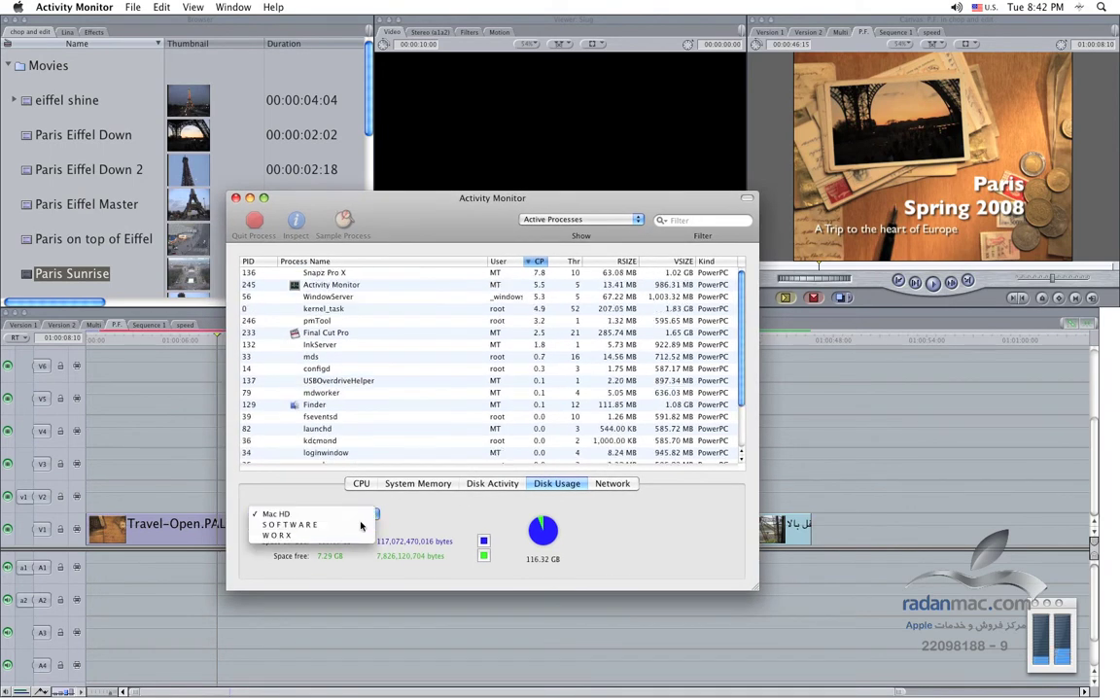
{"action": "left_click", "coordinate": [360, 525]}
{"action": "left_click", "coordinate": [360, 515]}
{"action": "left_click", "coordinate": [359, 526]}
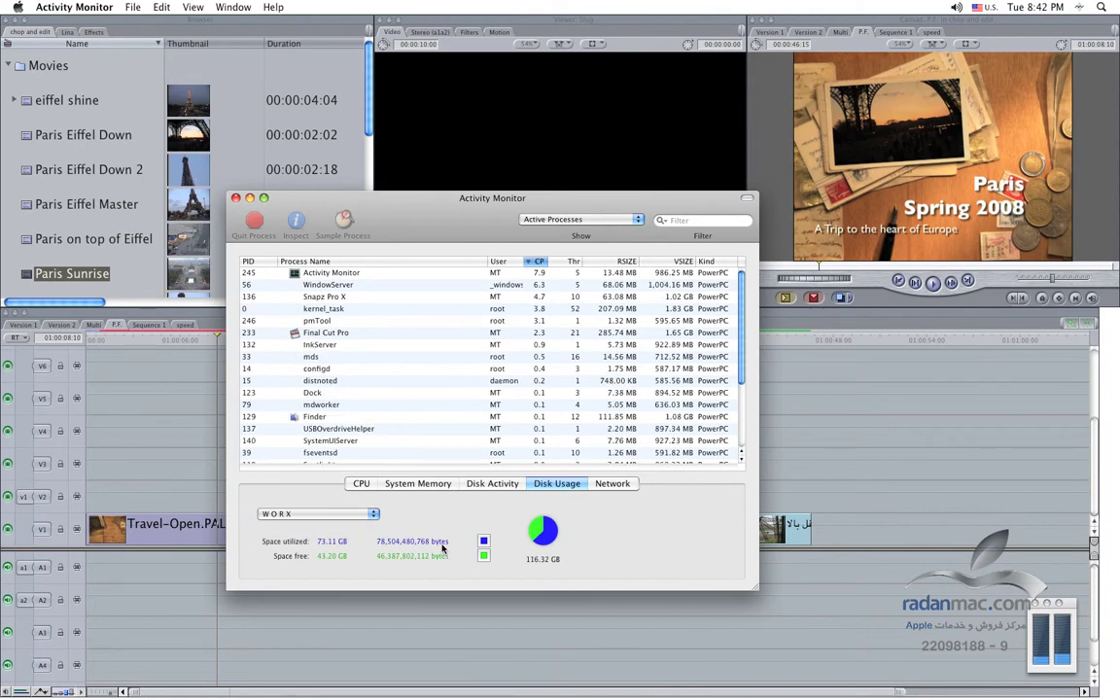
{"action": "left_click", "coordinate": [352, 514]}
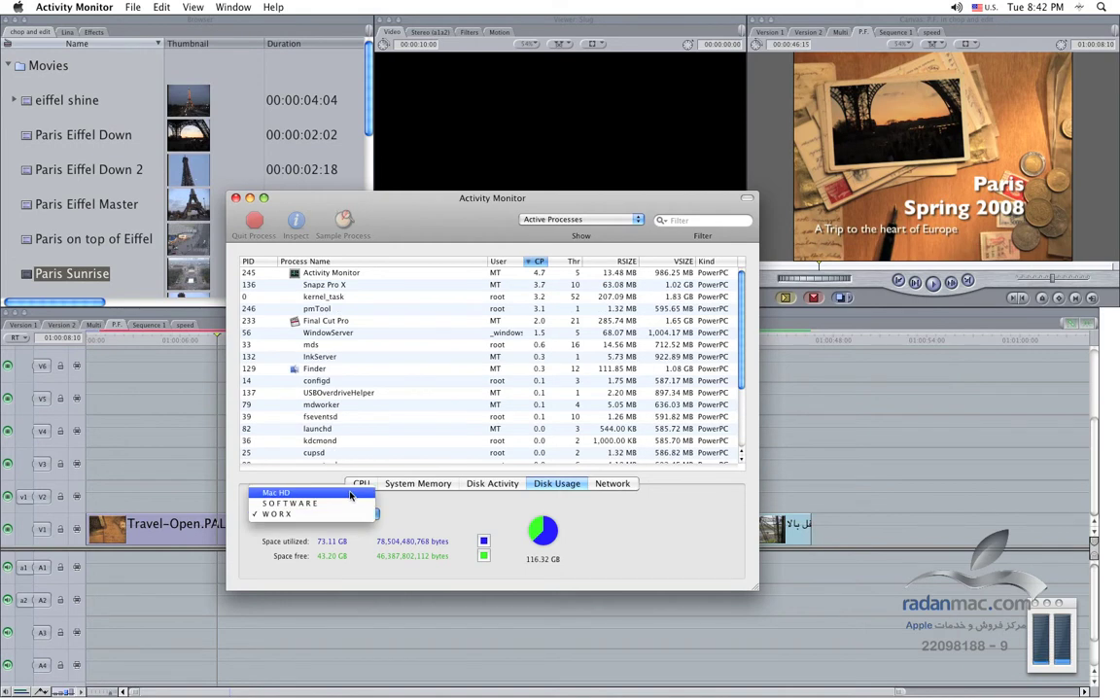
{"action": "left_click", "coordinate": [350, 494]}
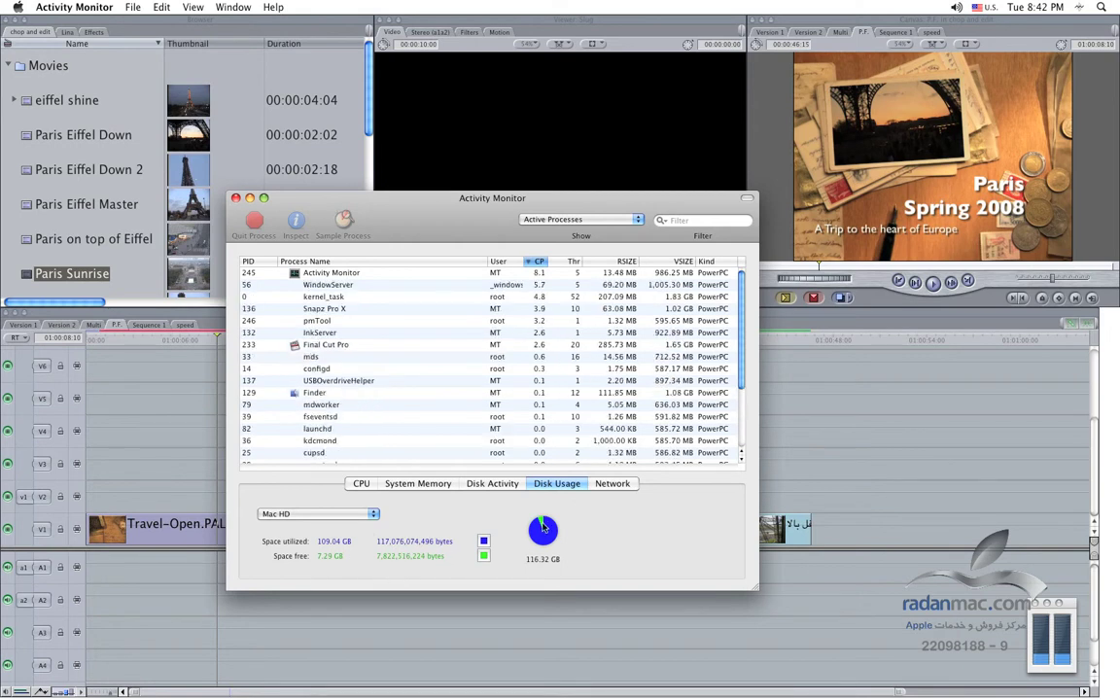
{"action": "left_click_drag", "start_coordinate": [417, 196], "coordinate": [431, 187]}
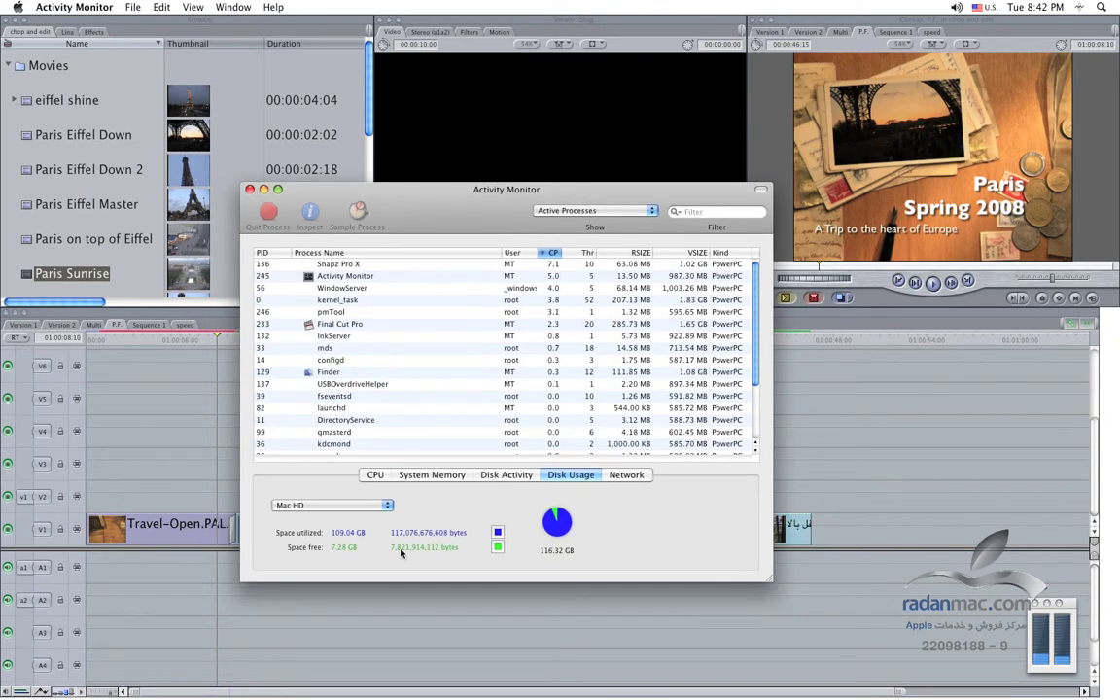
- Switch disk usage from Mac HD through SOFTWARE to WORX, showing 43.20 GB free of 116.32 GB
{"action": "left_click", "coordinate": [352, 509]}
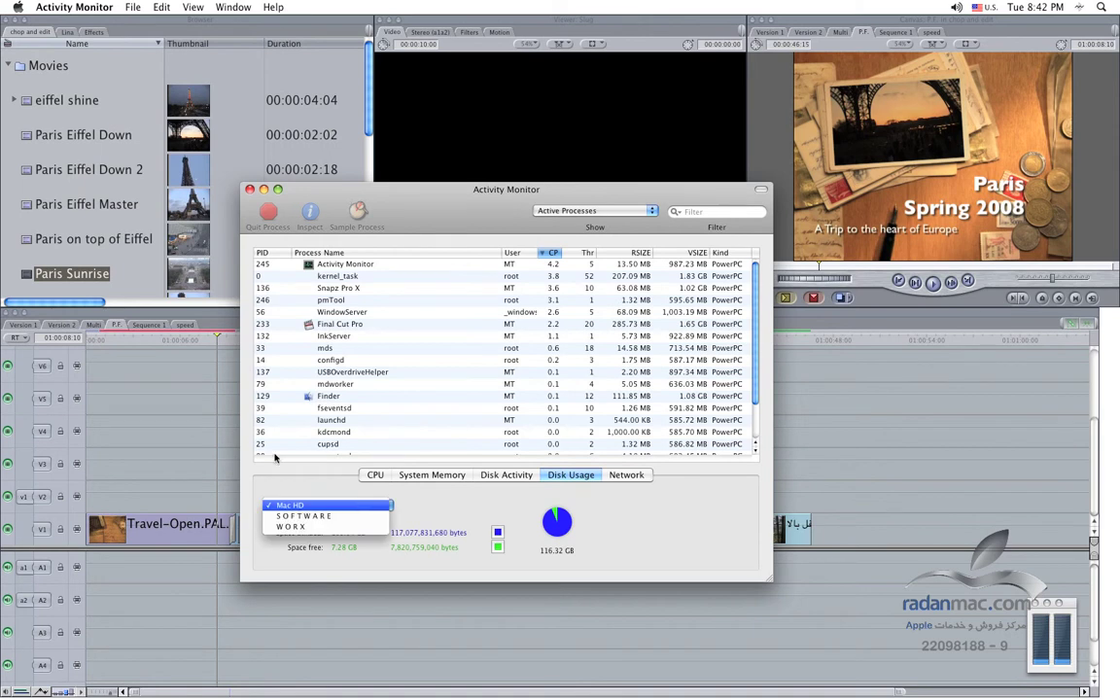
{"action": "left_click", "coordinate": [447, 195]}
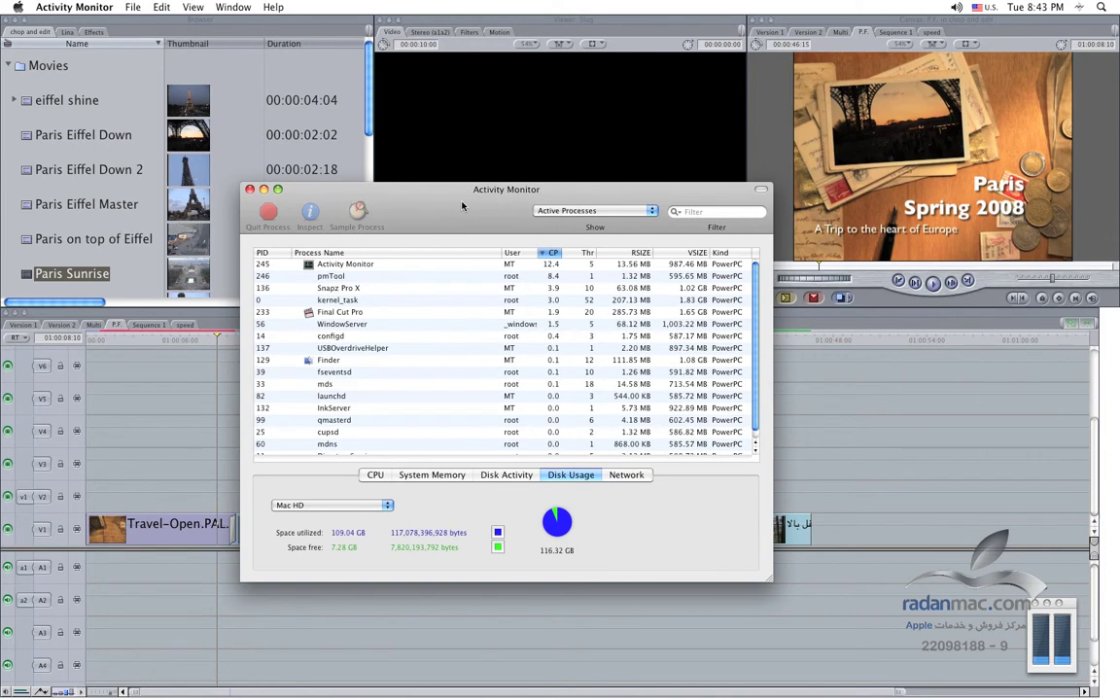
{"action": "left_click_drag", "start_coordinate": [462, 205], "coordinate": [483, 216]}
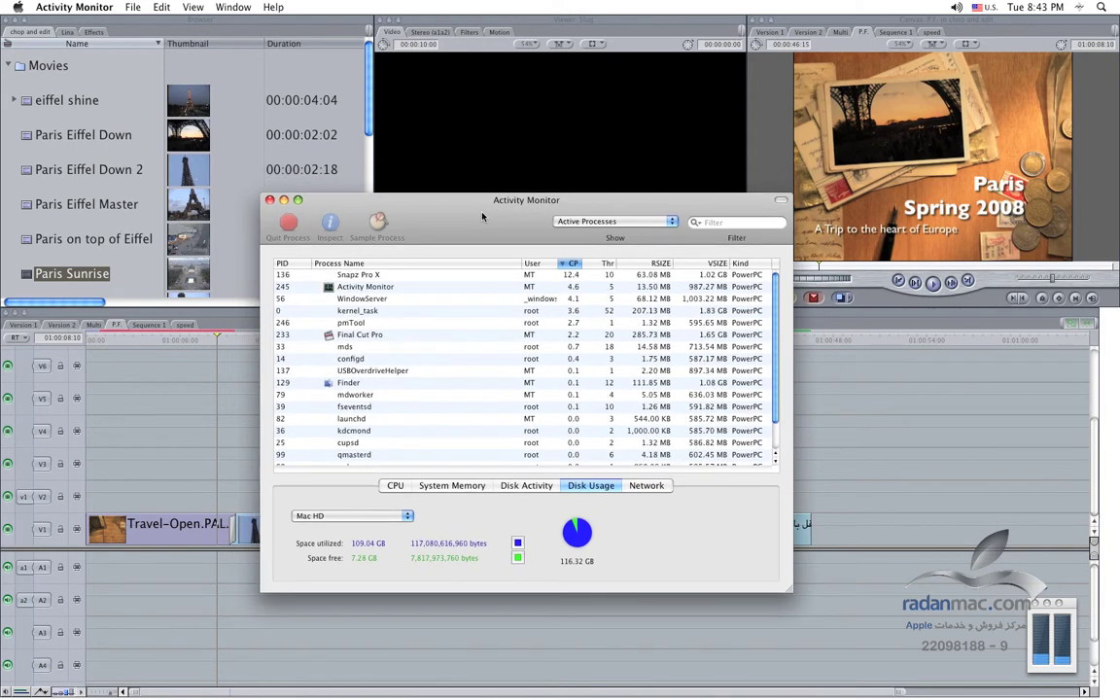
{"action": "left_click", "coordinate": [351, 515]}
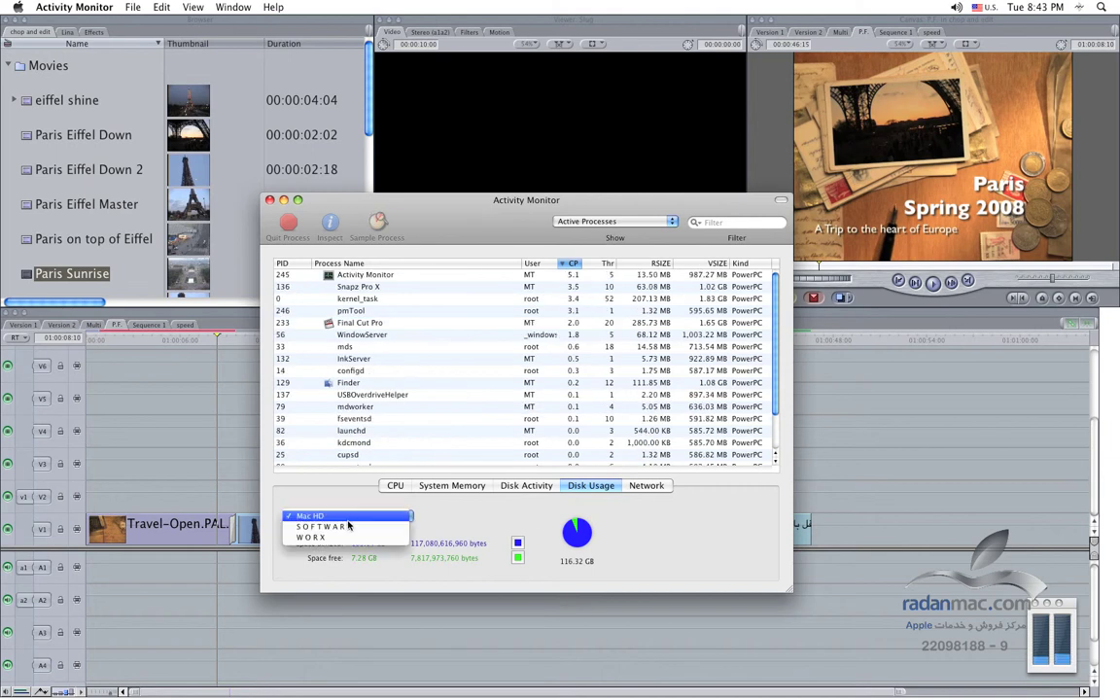
{"action": "left_click", "coordinate": [364, 525]}
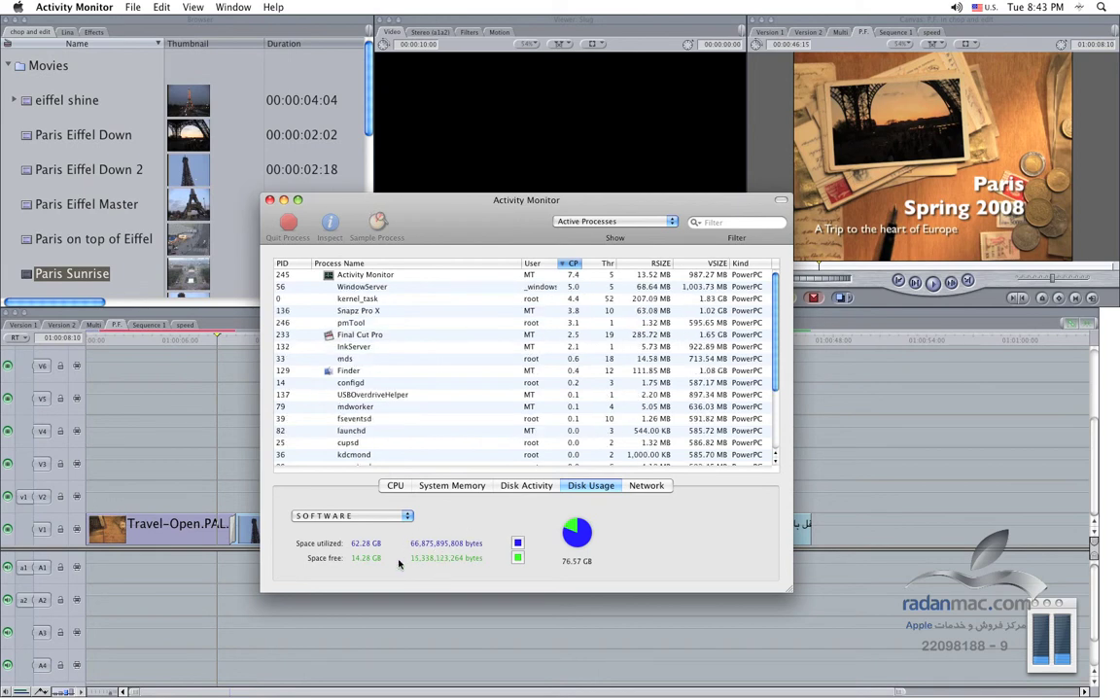
{"action": "left_click", "coordinate": [394, 516]}
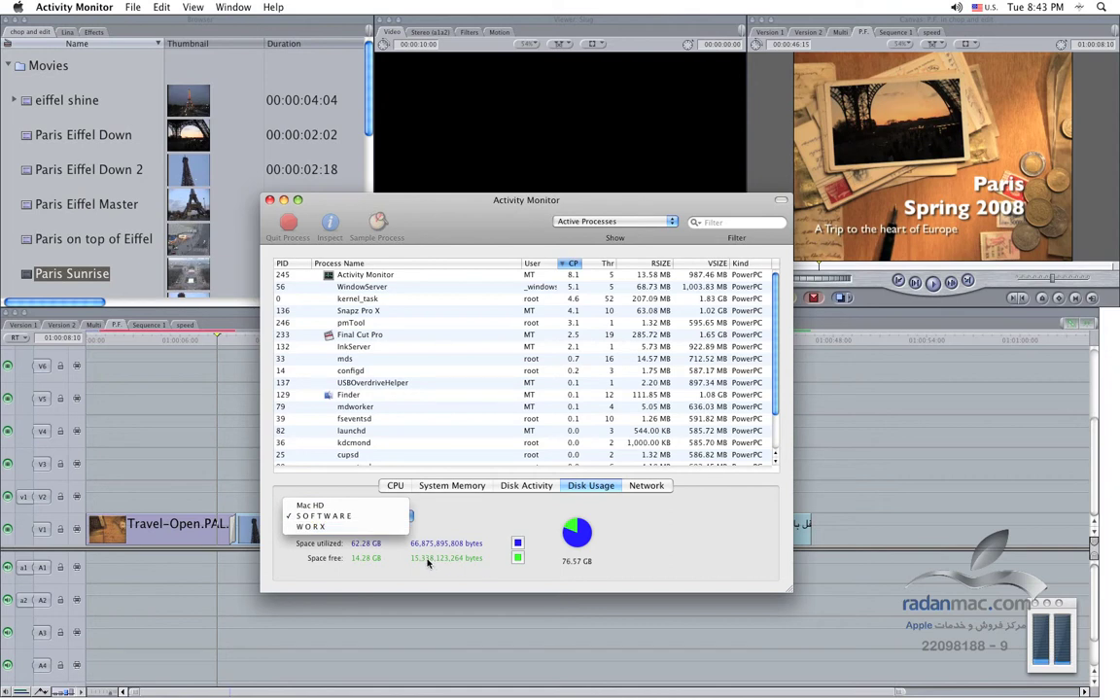
{"action": "left_click", "coordinate": [384, 531]}
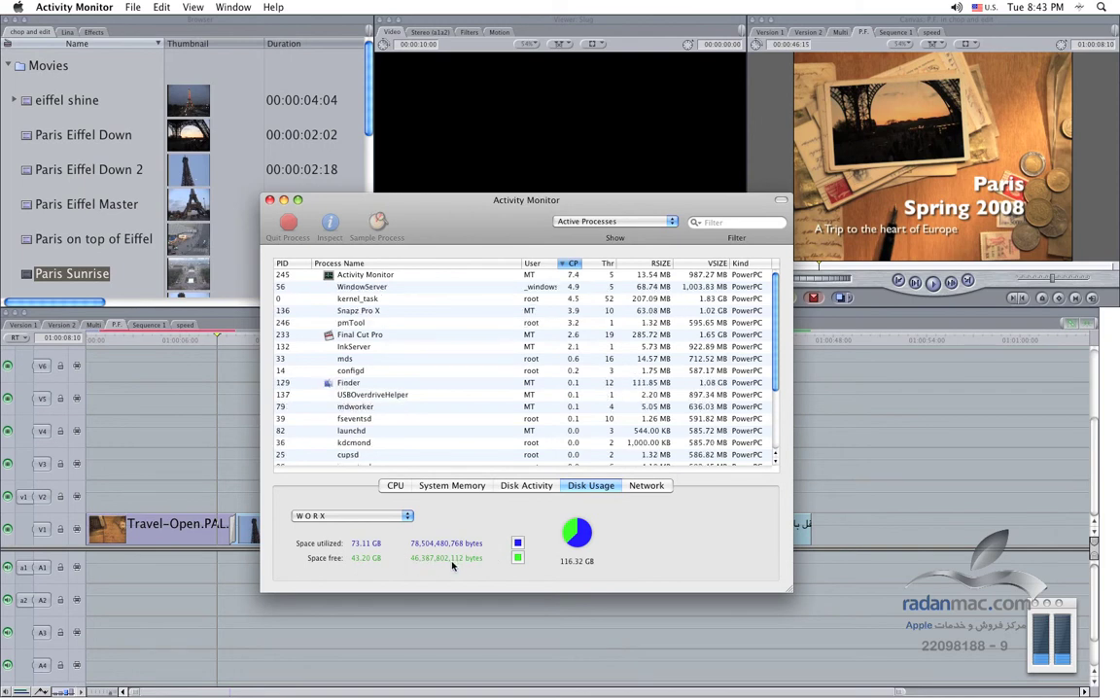
- Look over Final Cut Pro's Render Control user preferences and close them unchanged
{"action": "left_click", "coordinate": [231, 328]}
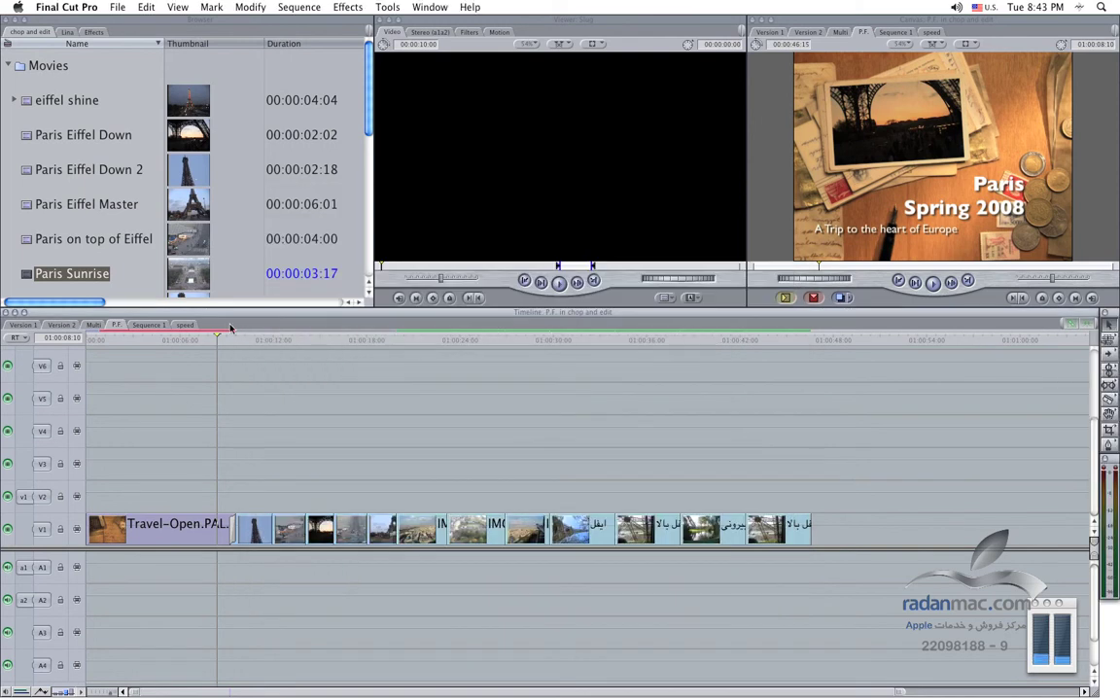
{"action": "left_click", "coordinate": [112, 6]}
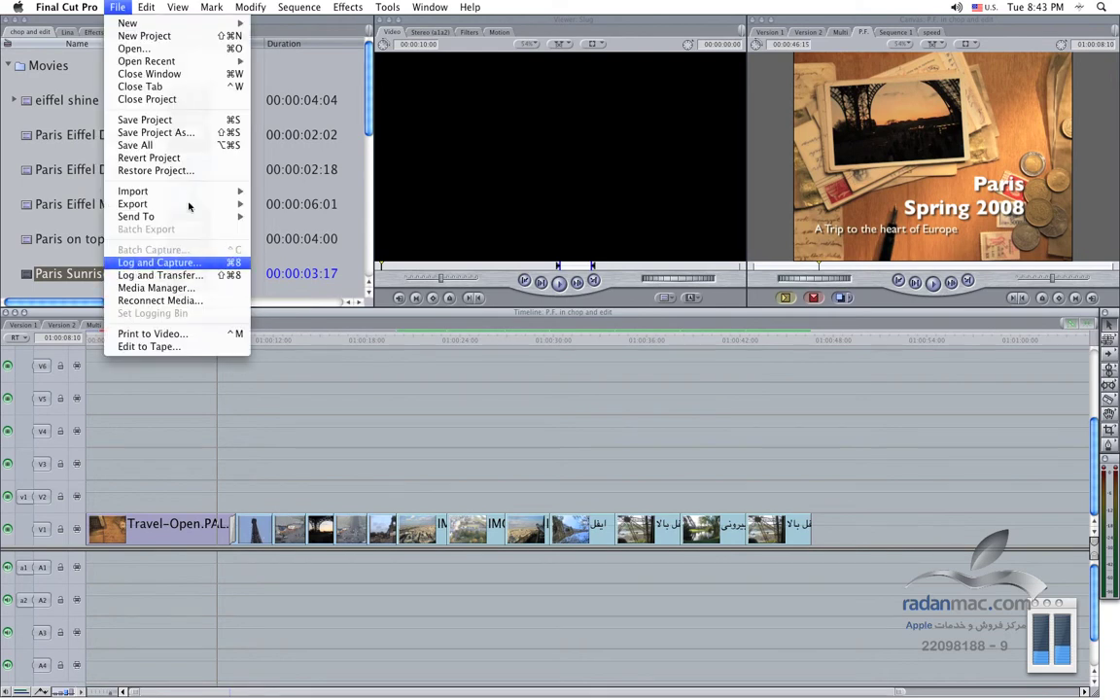
{"action": "mouse_move", "coordinate": [75, 4]}
{"action": "left_click", "coordinate": [93, 43]}
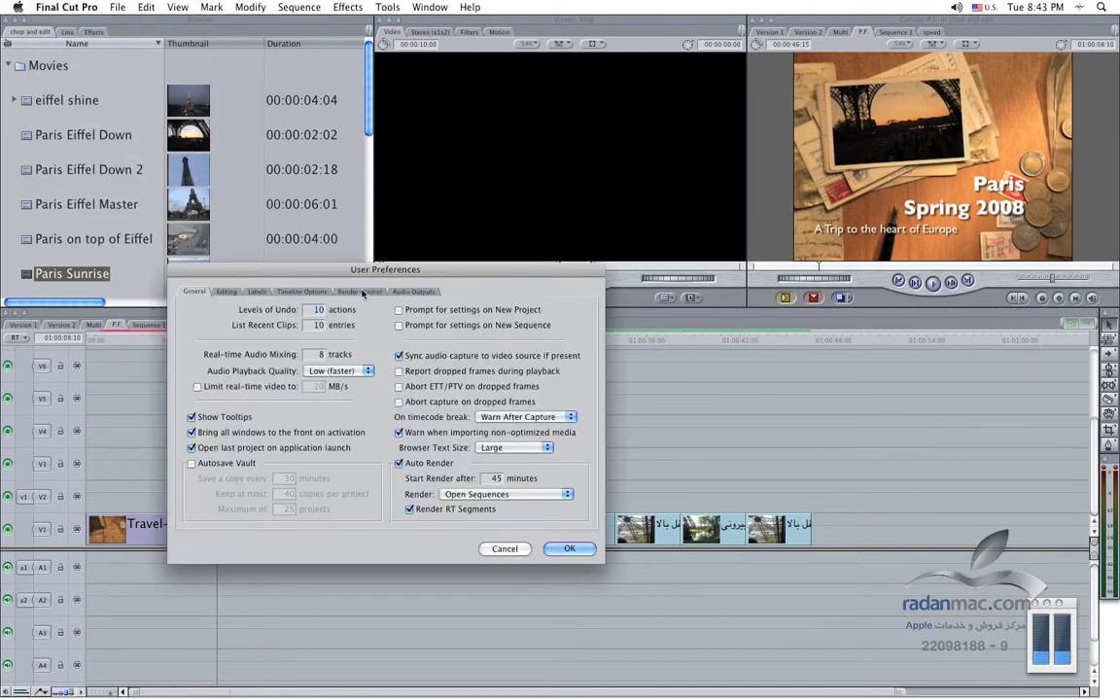
{"action": "left_click", "coordinate": [359, 292]}
{"action": "left_click", "coordinate": [503, 549]}
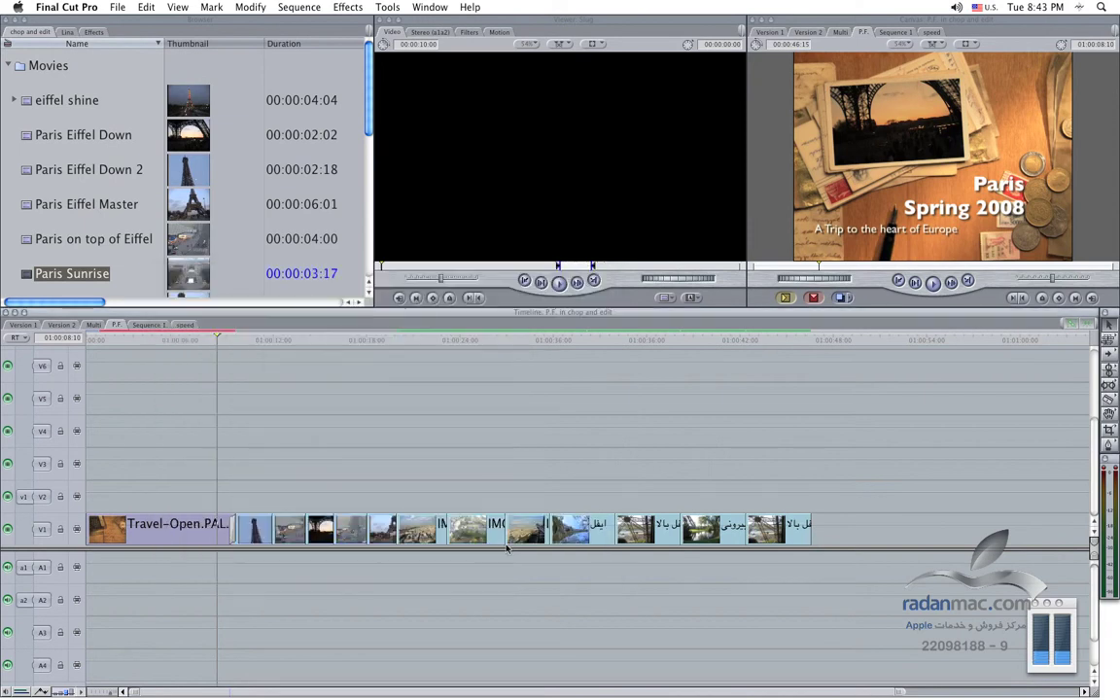
- Set WORX:FINAL CUT MEDIA as the capture and render scratch disk, removing Mac HD
{"action": "left_click", "coordinate": [66, 7]}
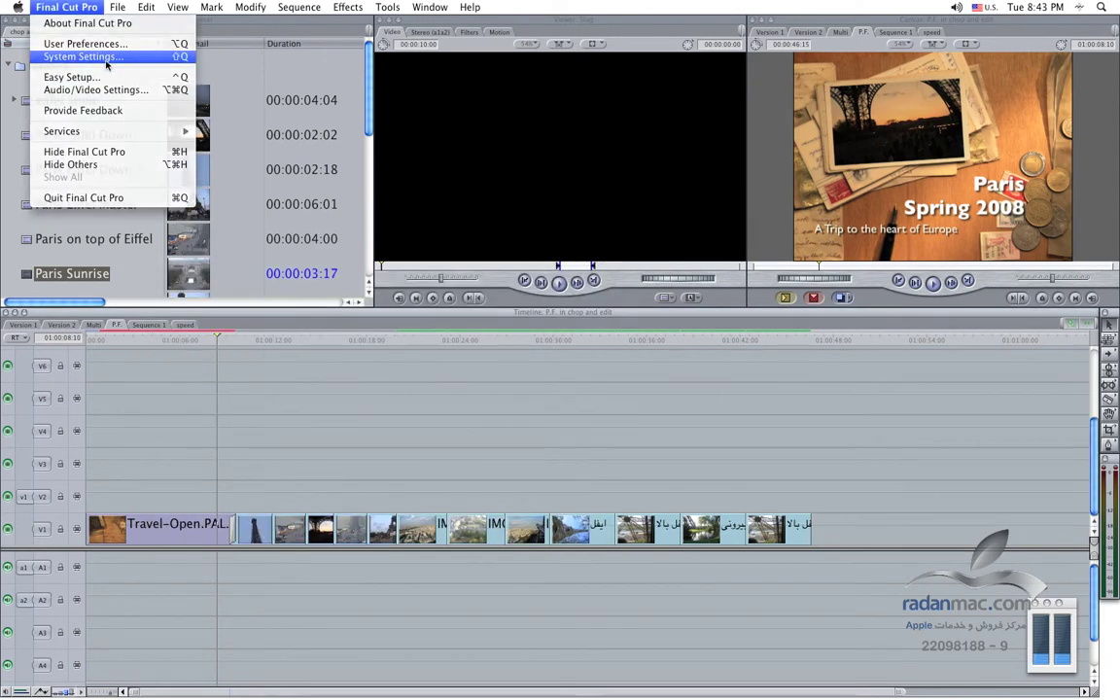
{"action": "left_click", "coordinate": [92, 56]}
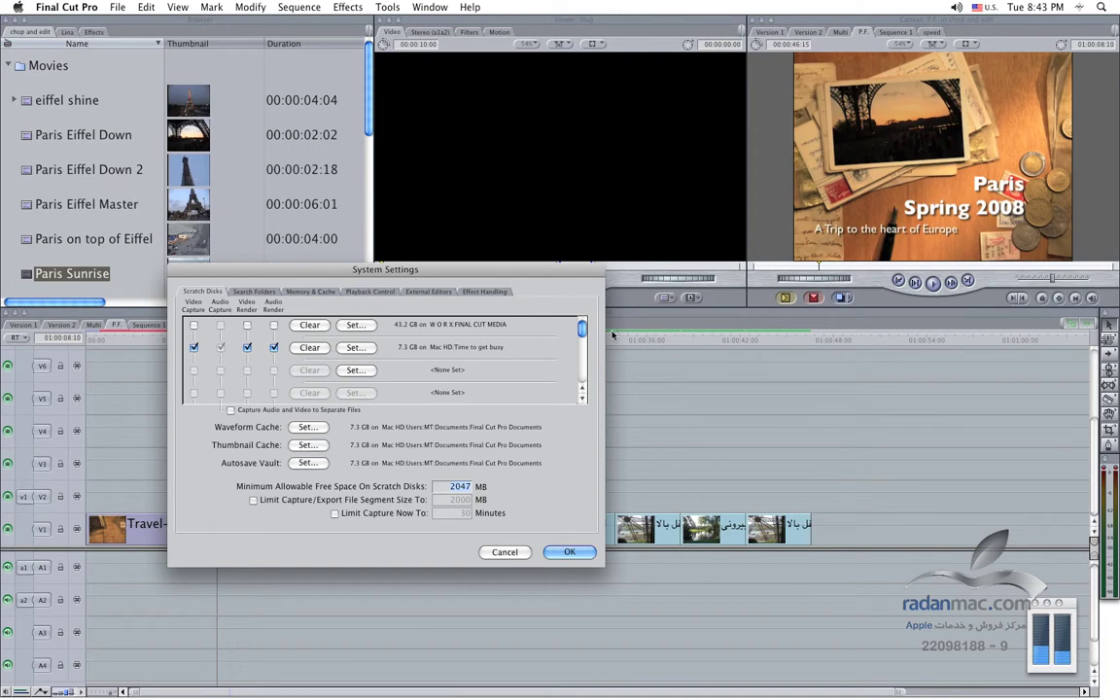
{"action": "left_click_drag", "start_coordinate": [389, 270], "coordinate": [561, 309]}
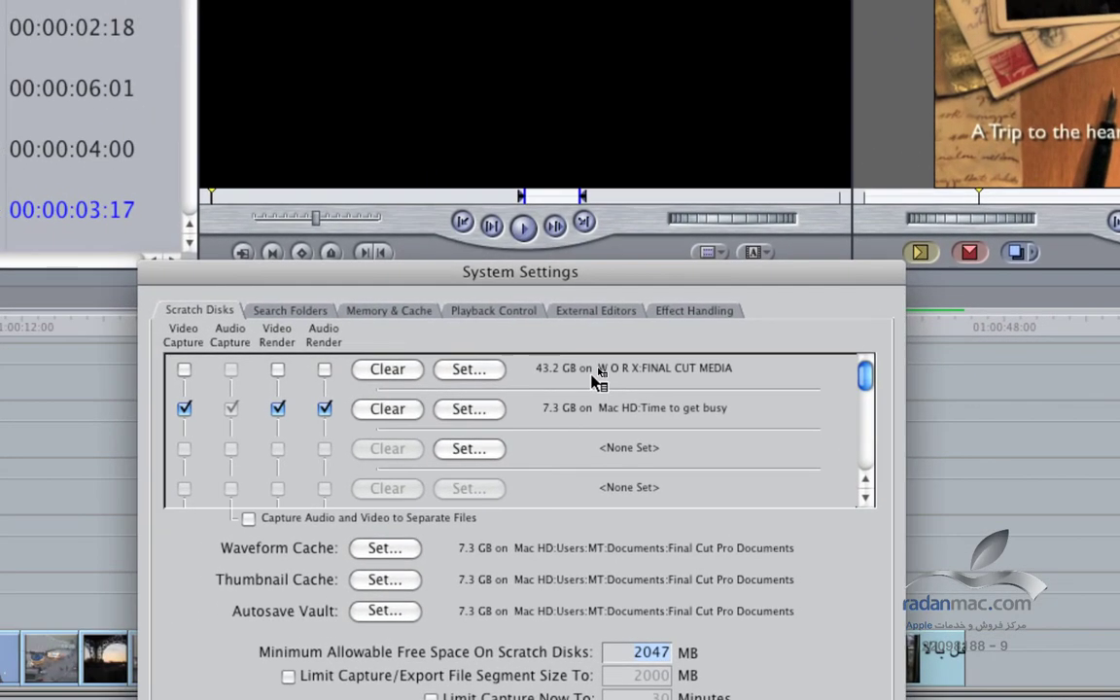
{"action": "left_click", "coordinate": [185, 369]}
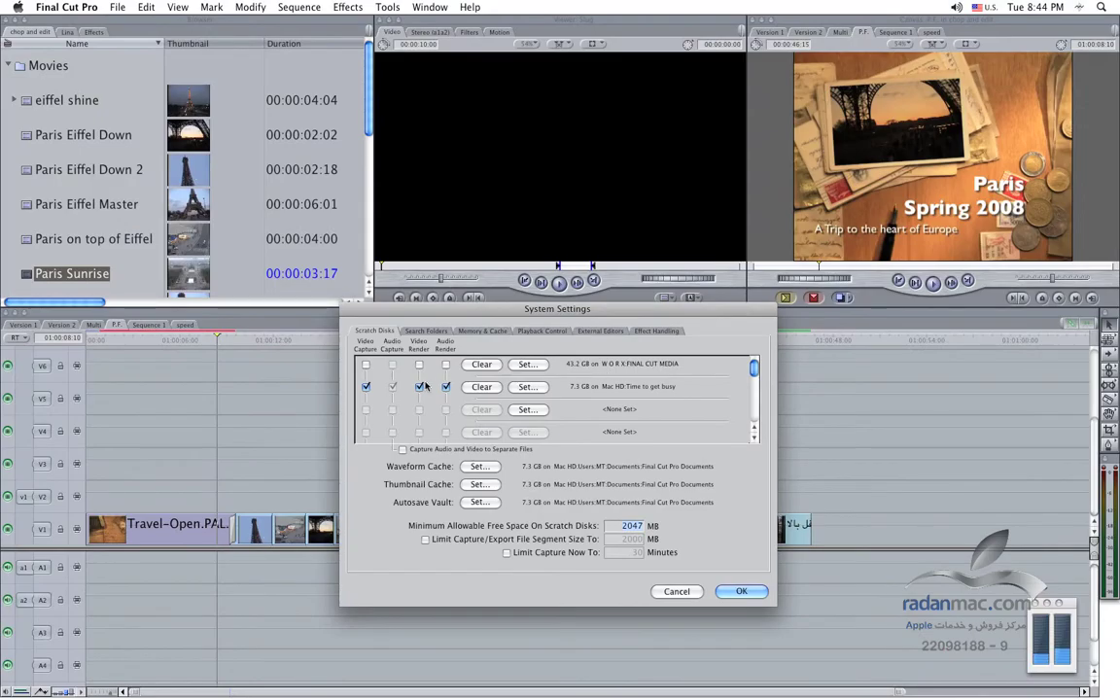
{"action": "left_click", "coordinate": [419, 364]}
{"action": "left_click", "coordinate": [366, 387]}
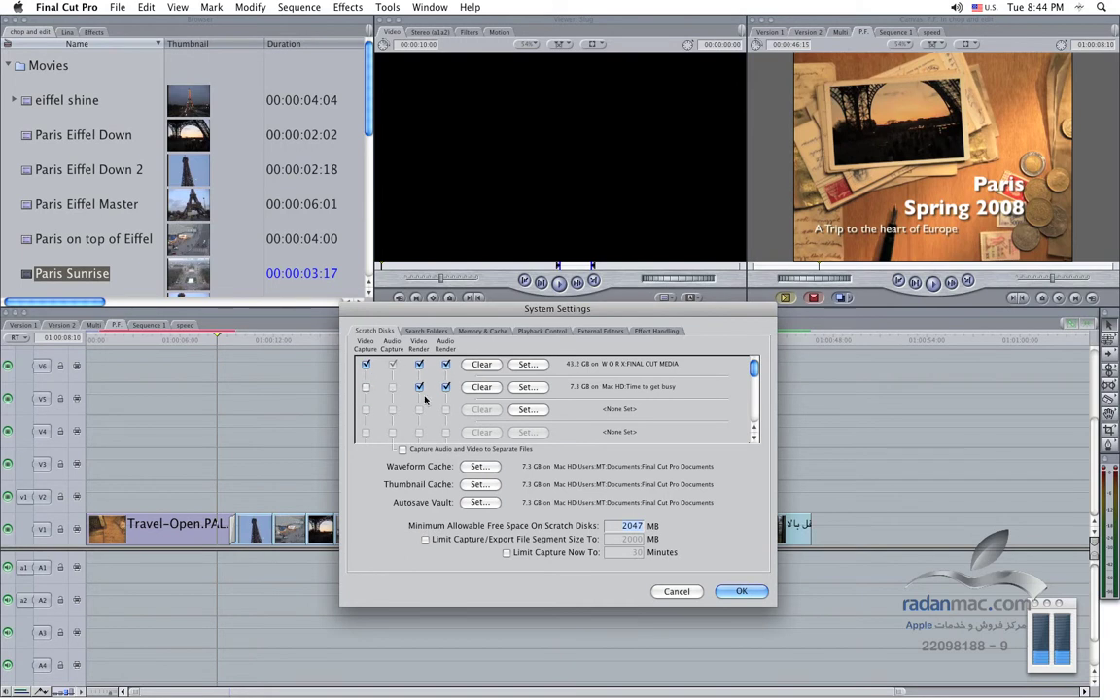
{"action": "left_click", "coordinate": [420, 387]}
{"action": "left_click", "coordinate": [737, 593]}
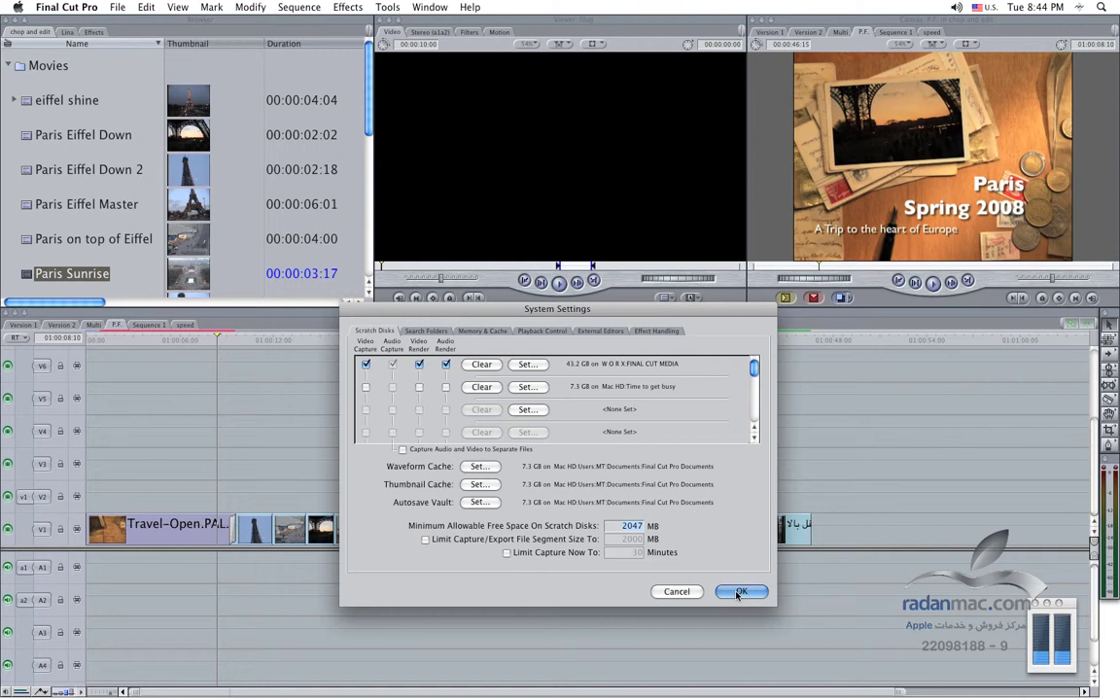
{"action": "left_click", "coordinate": [738, 593]}
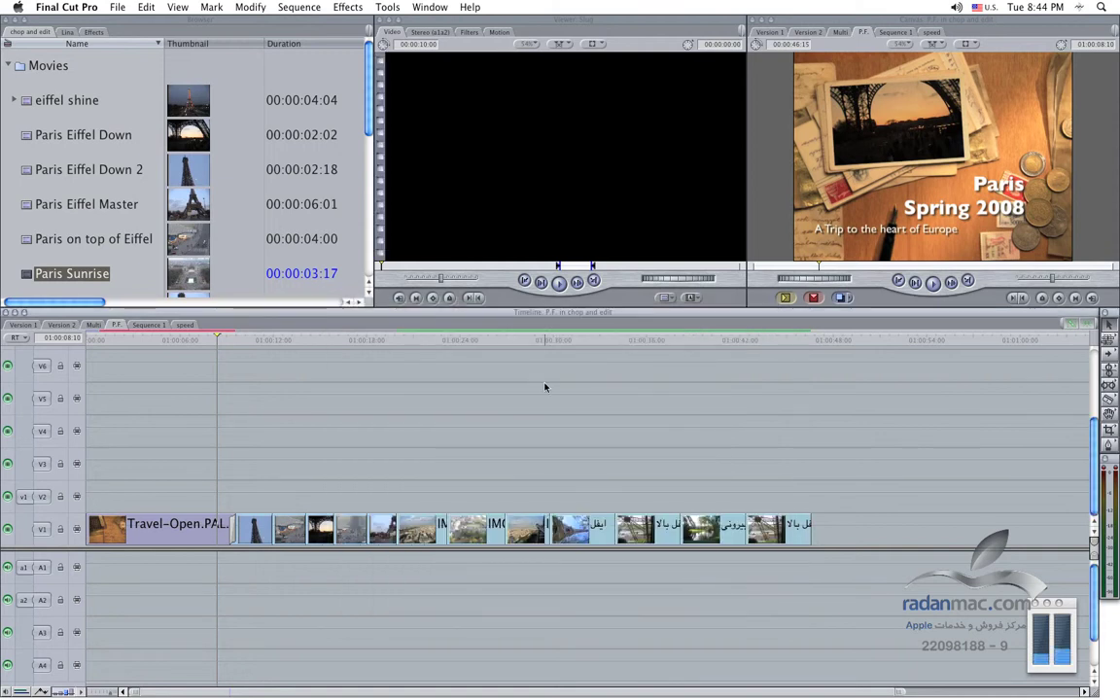
- Check WORX free space, then view disk activity showing 2.34 GB written at 4.89 MB/s
{"action": "key", "text": "super+Tab"}
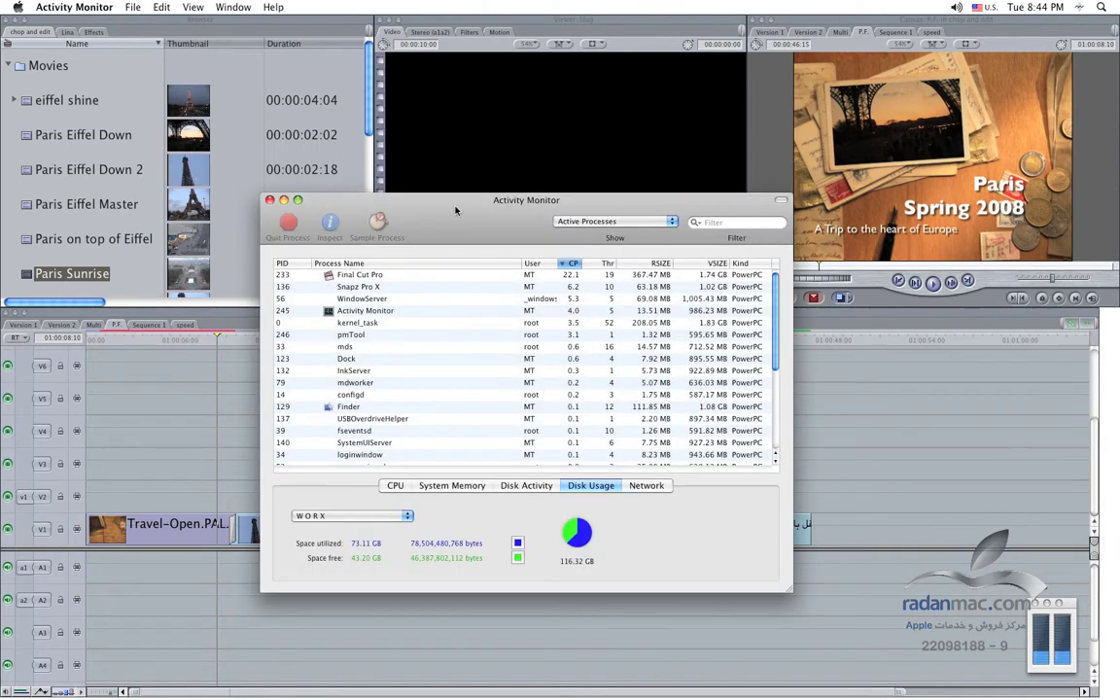
{"action": "left_click_drag", "start_coordinate": [455, 210], "coordinate": [467, 225]}
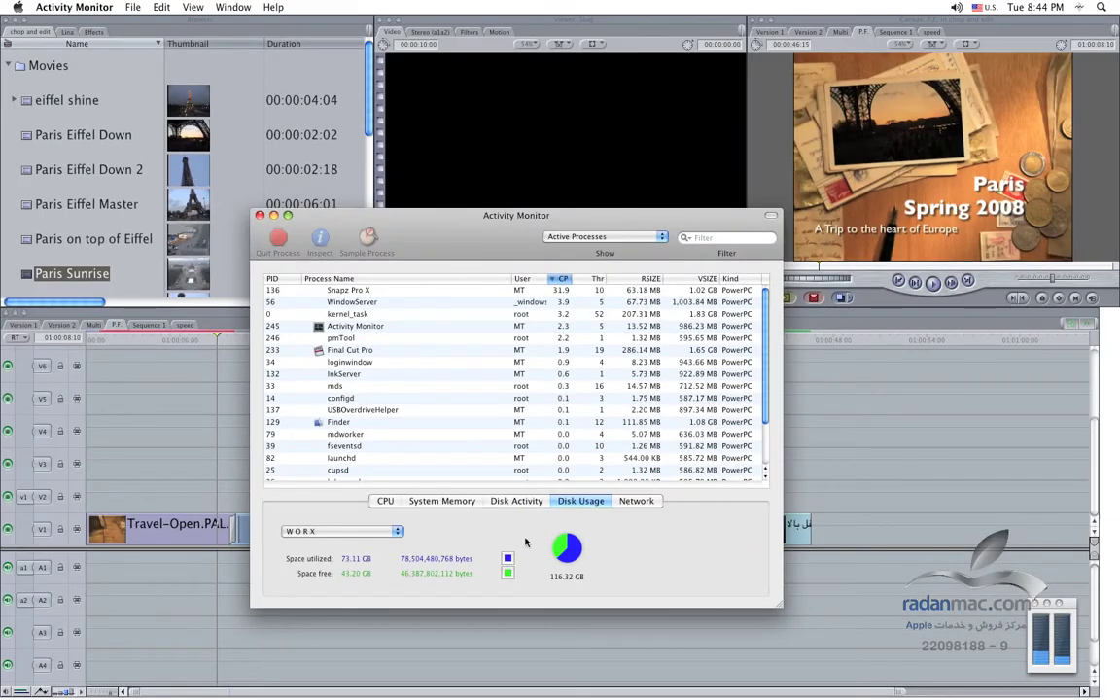
{"action": "left_click", "coordinate": [529, 503]}
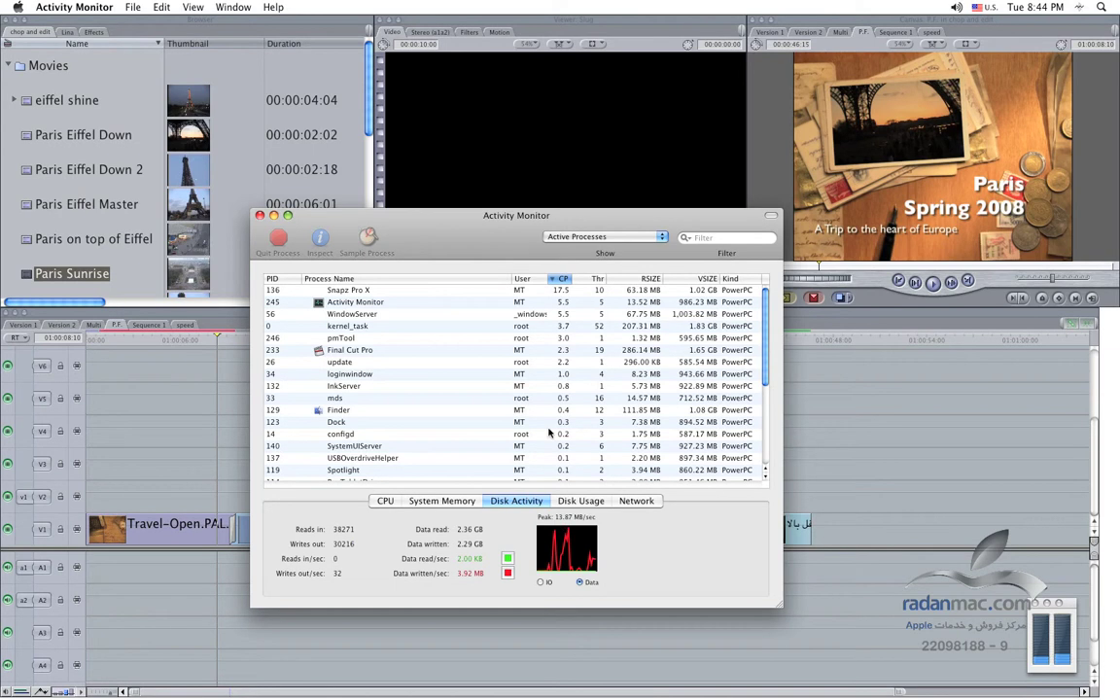
{"action": "left_click_drag", "start_coordinate": [459, 214], "coordinate": [510, 178]}
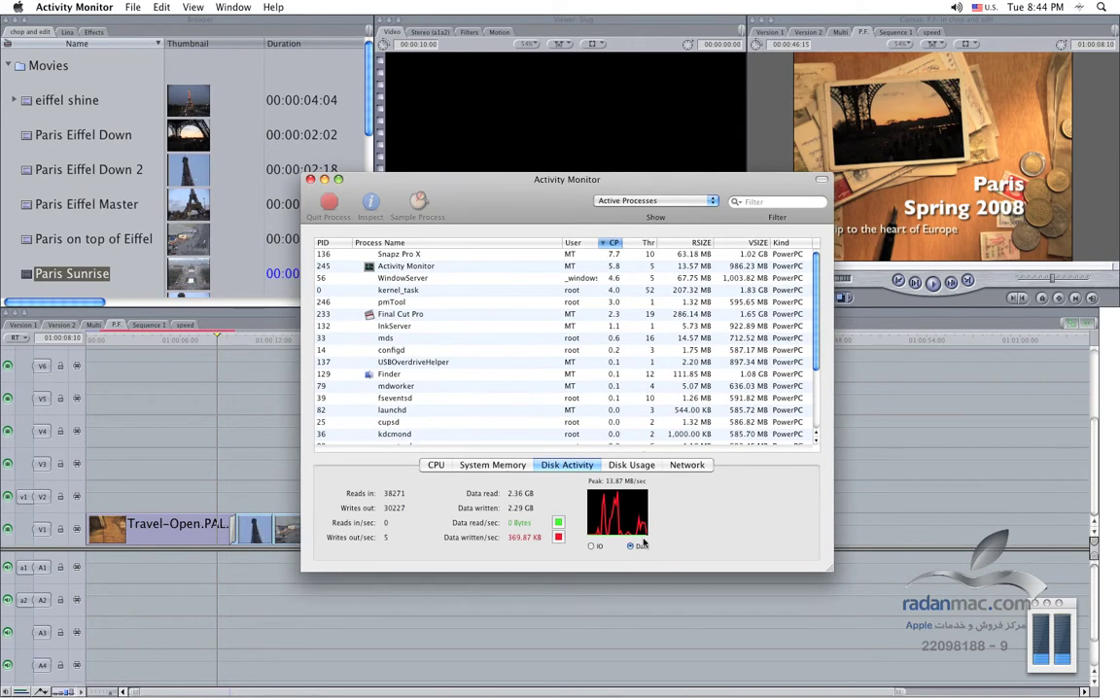
{"action": "mouse_move", "coordinate": [493, 204]}
{"action": "left_mouse_down"}
{"action": "mouse_move", "coordinate": [526, 224]}
{"action": "mouse_move", "coordinate": [496, 223]}
{"action": "left_mouse_up"}
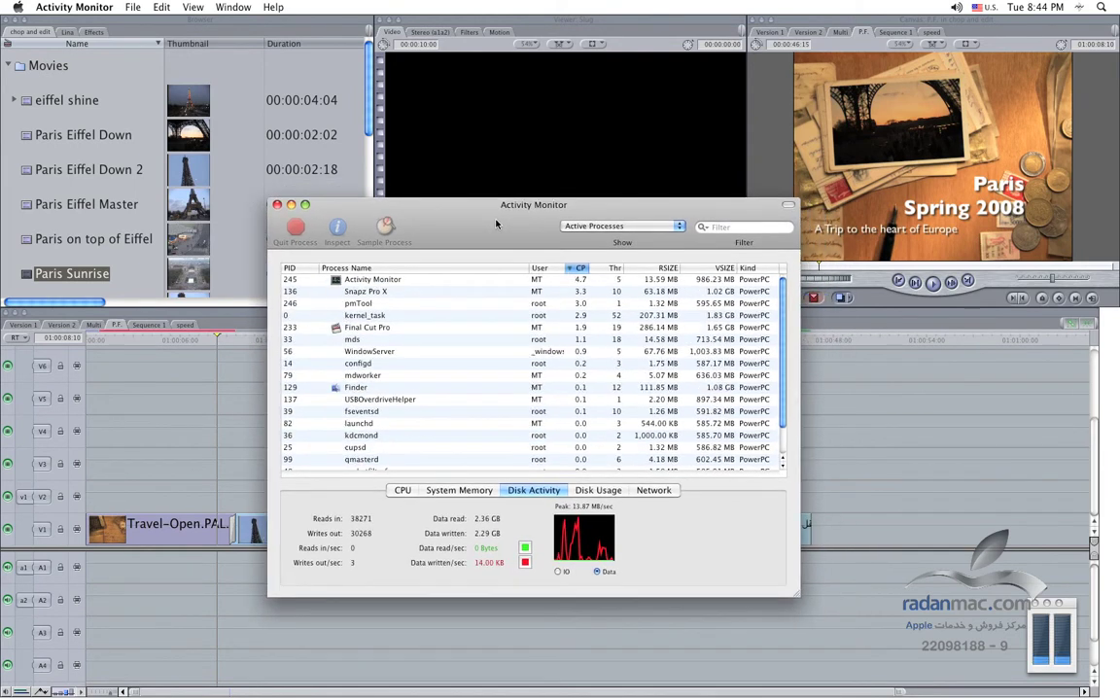
{"action": "left_click_drag", "start_coordinate": [496, 224], "coordinate": [516, 206]}
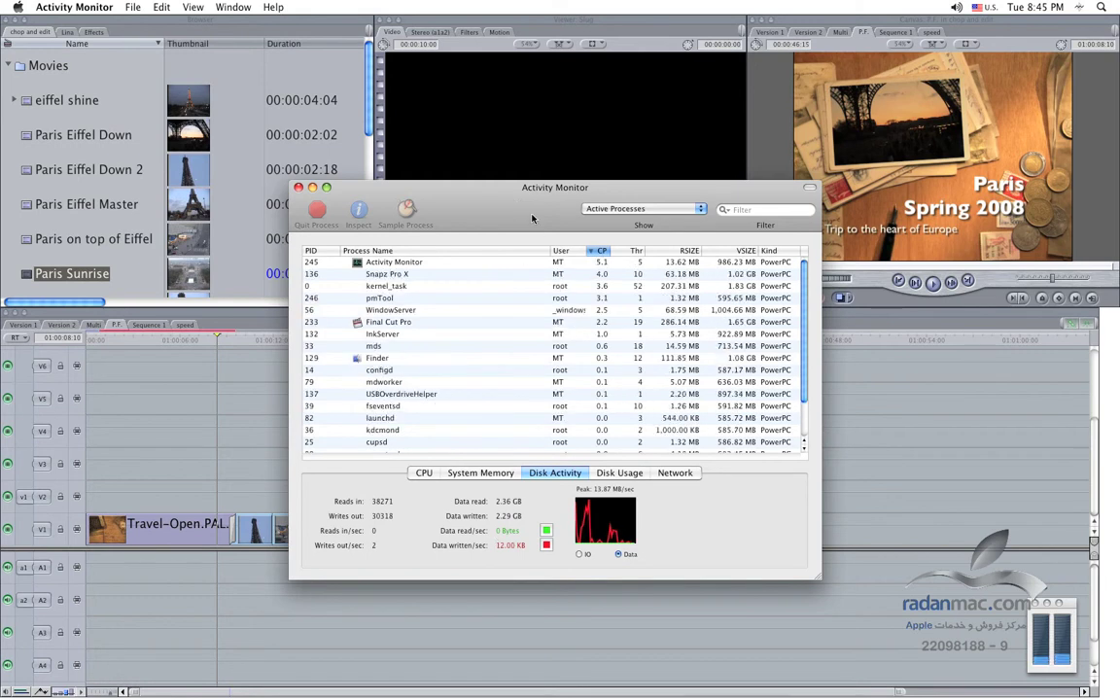
{"action": "left_click_drag", "start_coordinate": [534, 232], "coordinate": [522, 190]}
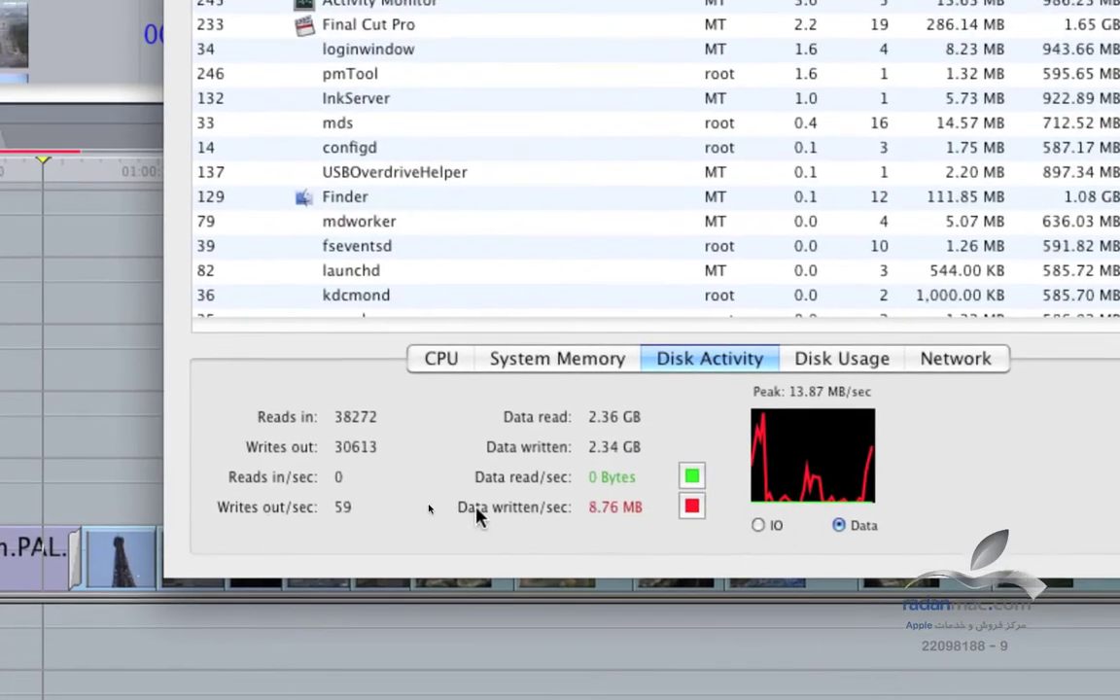
{"action": "mouse_move", "coordinate": [482, 445]}
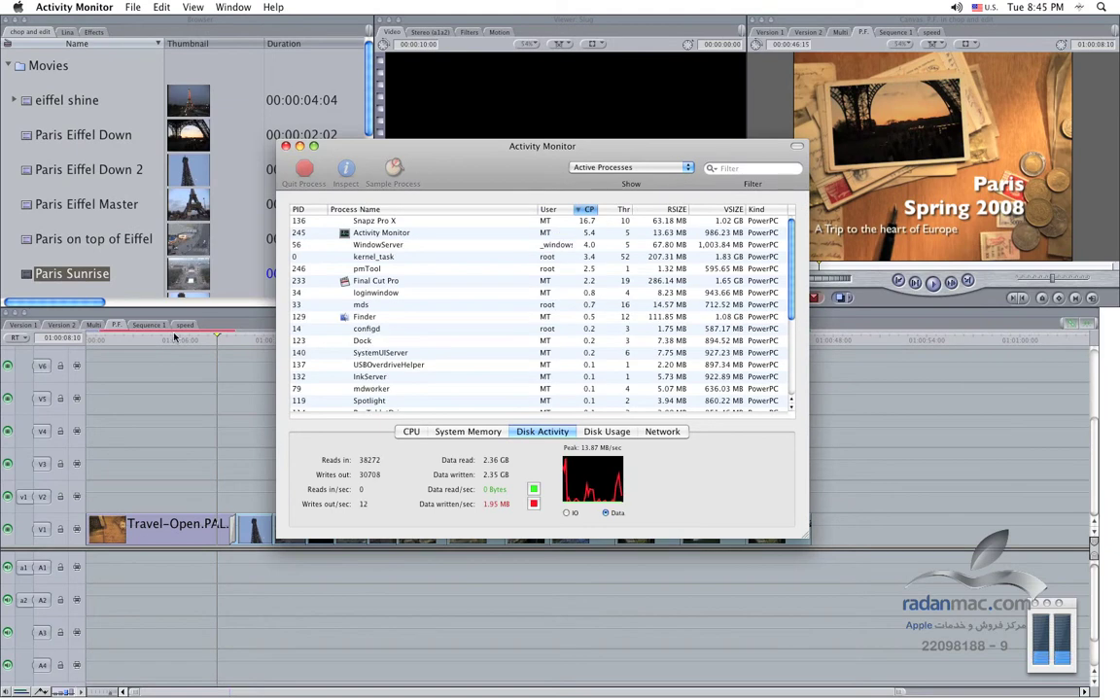
- Render the sequence from 01:00:01:17 and watch Activity Monitor's disk reads and writes climb
{"action": "left_click", "coordinate": [146, 337]}
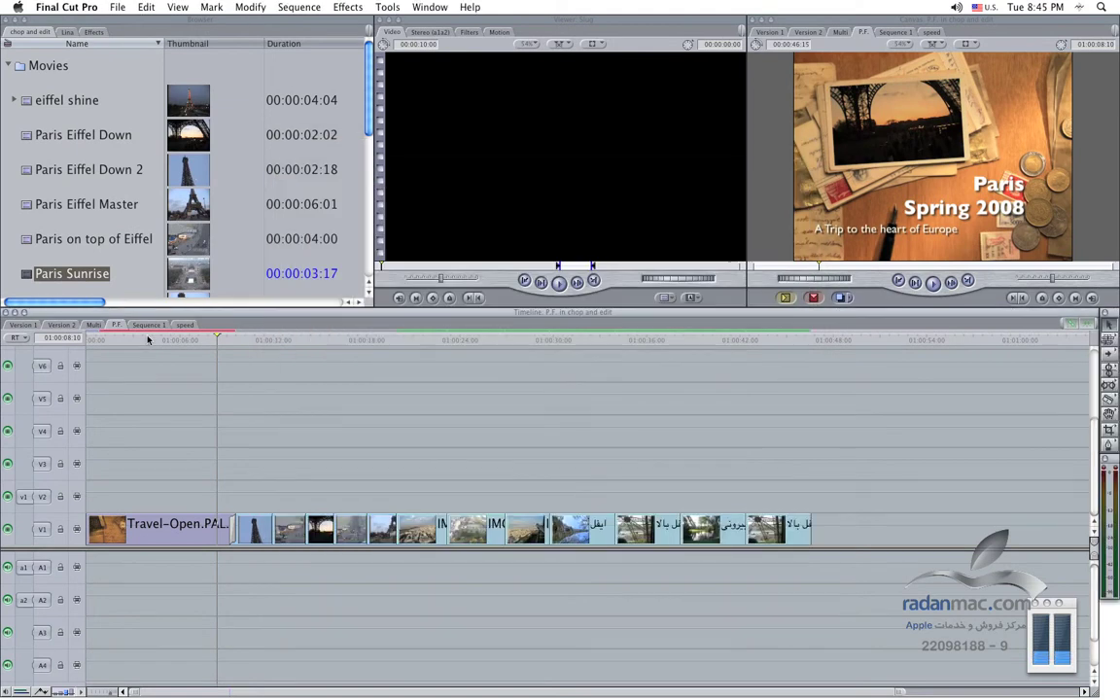
{"action": "left_click_drag", "start_coordinate": [146, 337], "coordinate": [113, 340]}
{"action": "key", "text": "alt+r"}
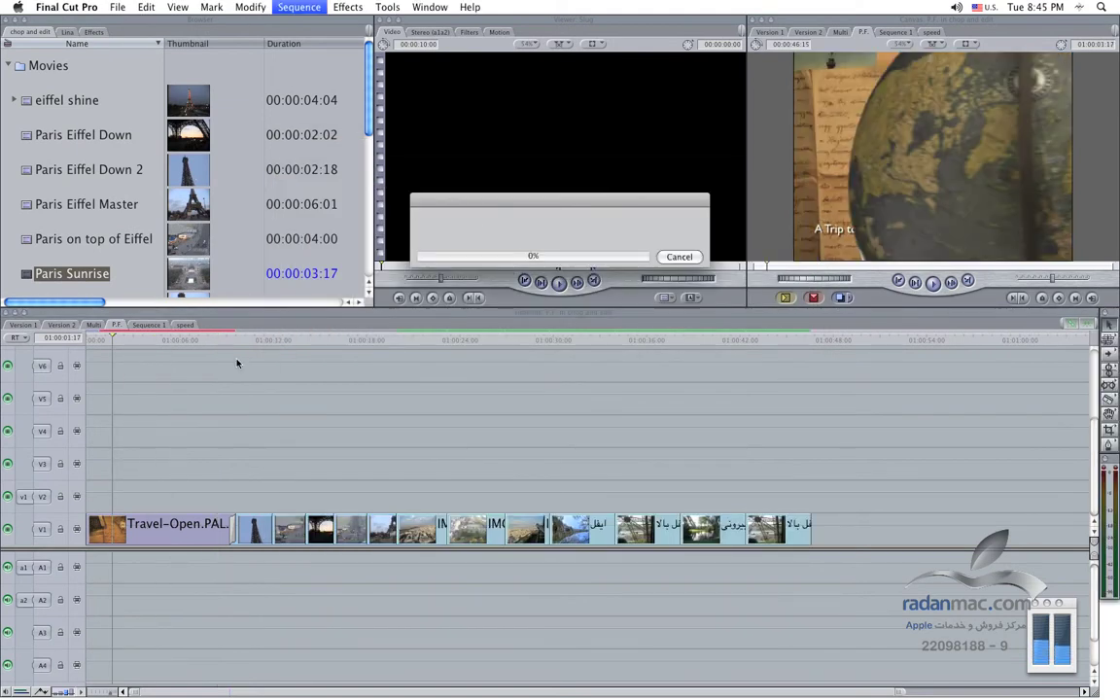
{"action": "key", "text": "super+Tab"}
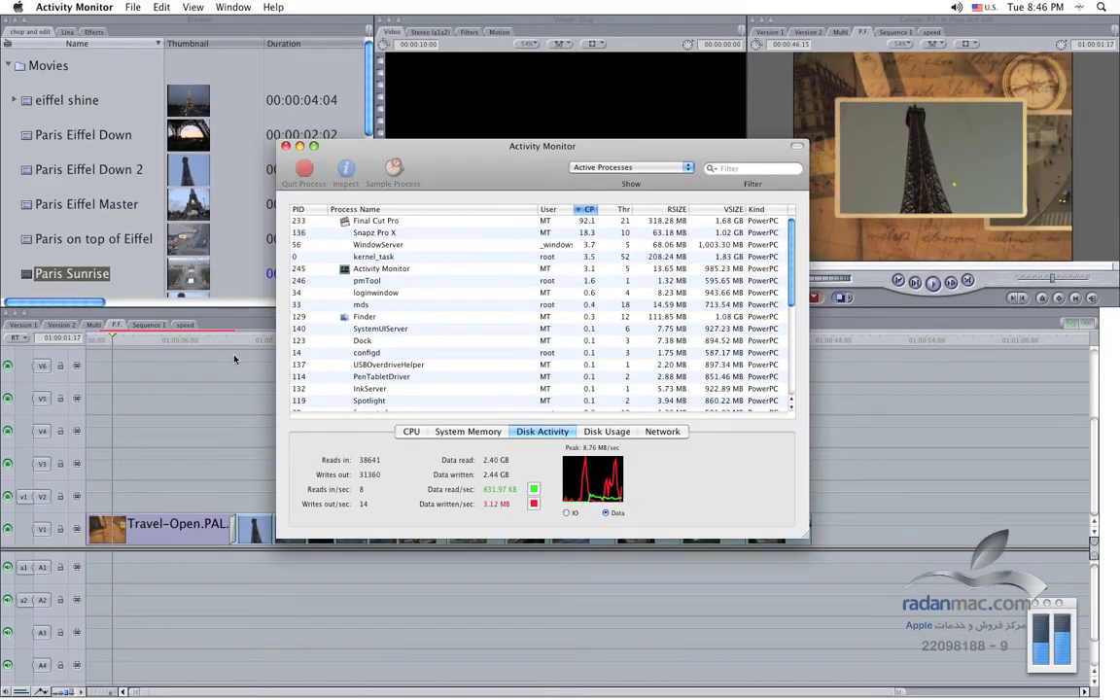
- Cancel the Writing Video render and hide Final Cut Pro, leaving Activity Monitor at 2.49 GB written
{"action": "left_click", "coordinate": [413, 363]}
{"action": "left_click", "coordinate": [678, 256]}
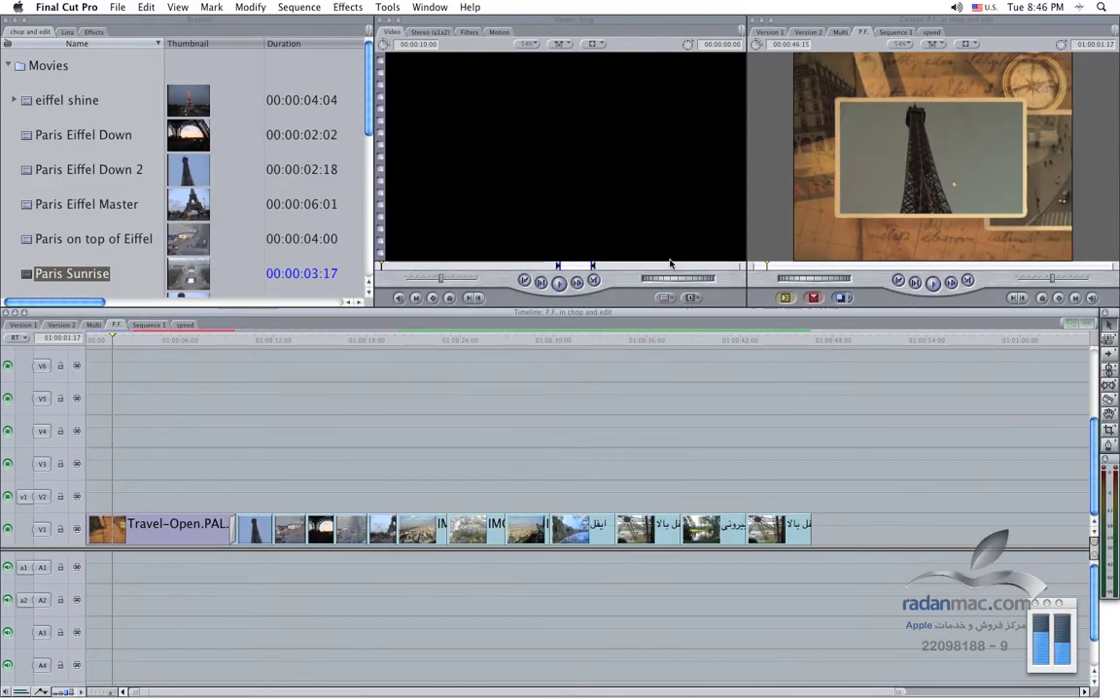
{"action": "key", "text": "super+Tab"}
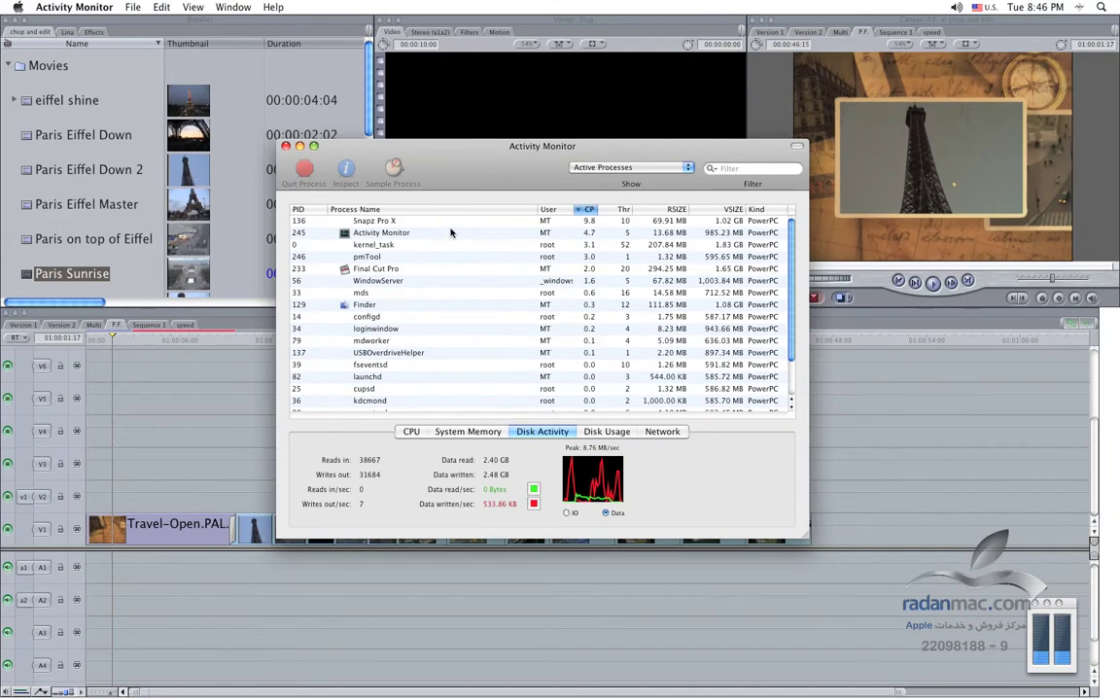
{"action": "left_click_drag", "start_coordinate": [467, 163], "coordinate": [540, 207]}
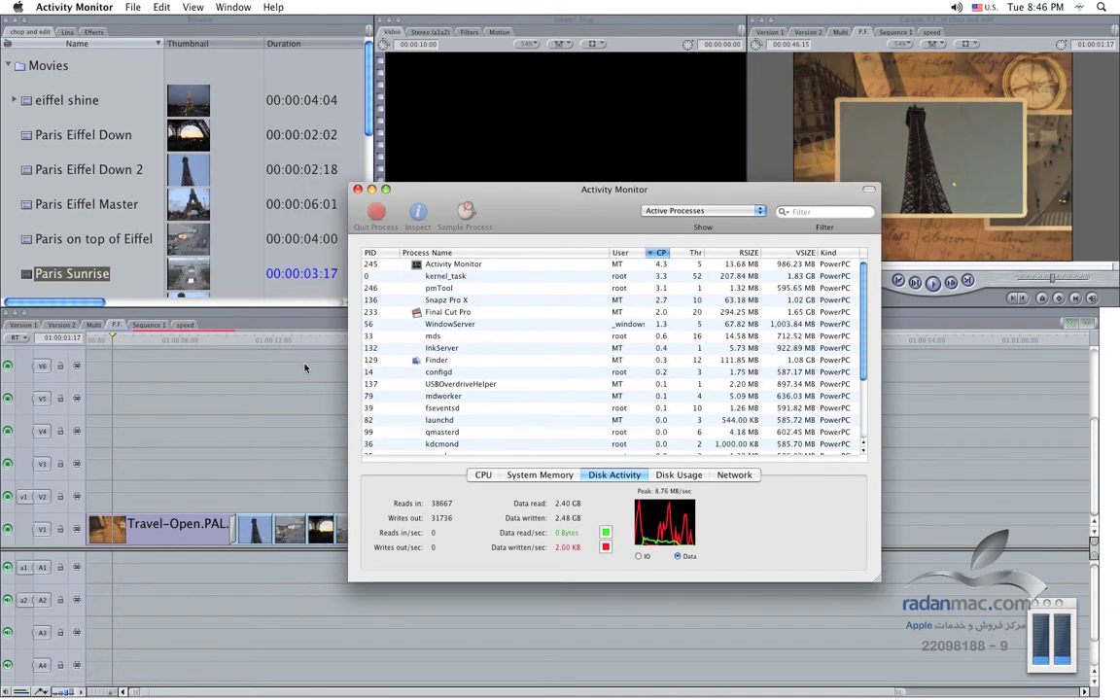
{"action": "left_click", "coordinate": [304, 367]}
{"action": "key", "text": "super+h"}
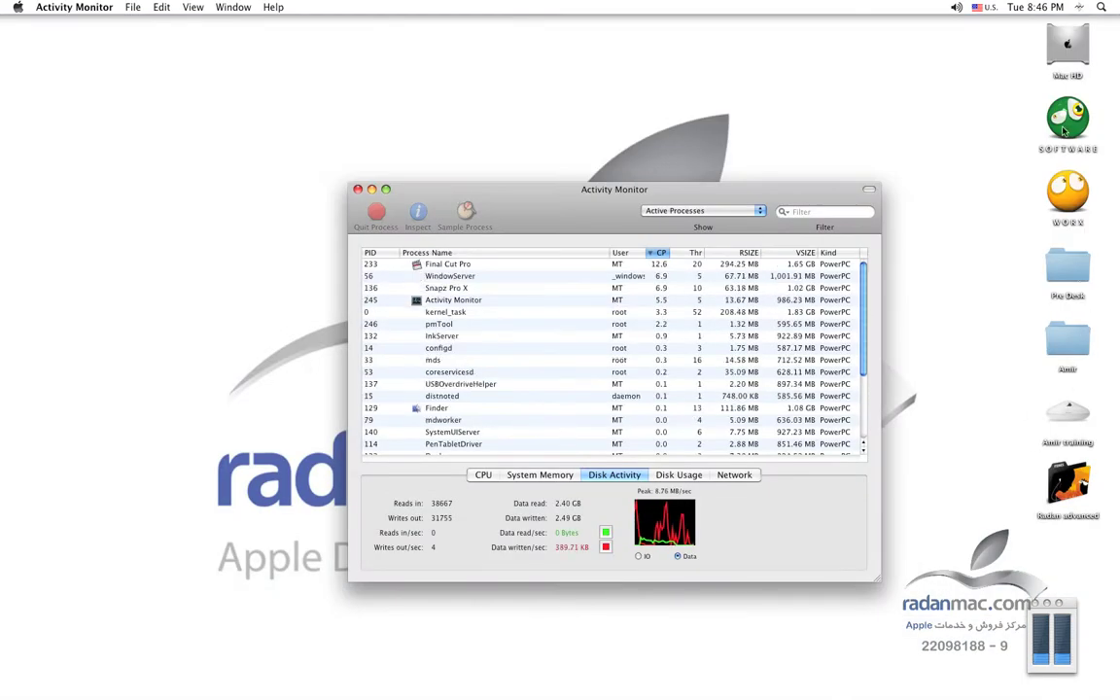
- Copy ADBEAFETCS3_ALP.dmg from Mac HD's Install packages folder to the WORX drive
{"action": "double_click", "coordinate": [1067, 47]}
{"action": "left_click", "coordinate": [313, 392]}
{"action": "left_click_drag", "start_coordinate": [467, 343], "coordinate": [442, 90]}
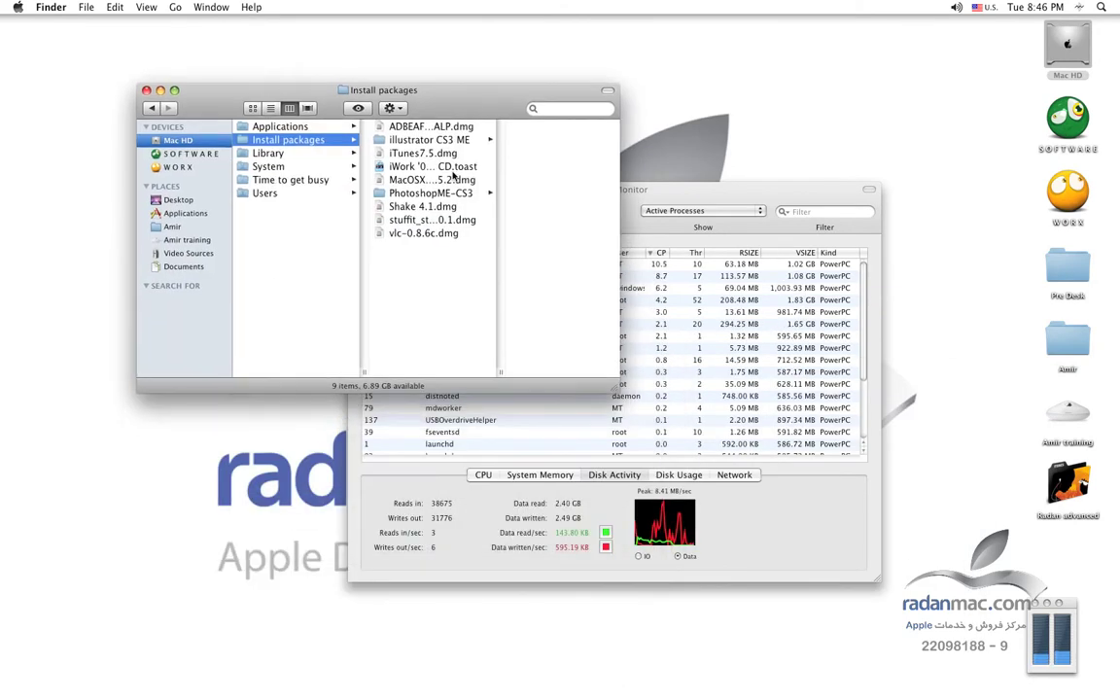
{"action": "left_click", "coordinate": [434, 128]}
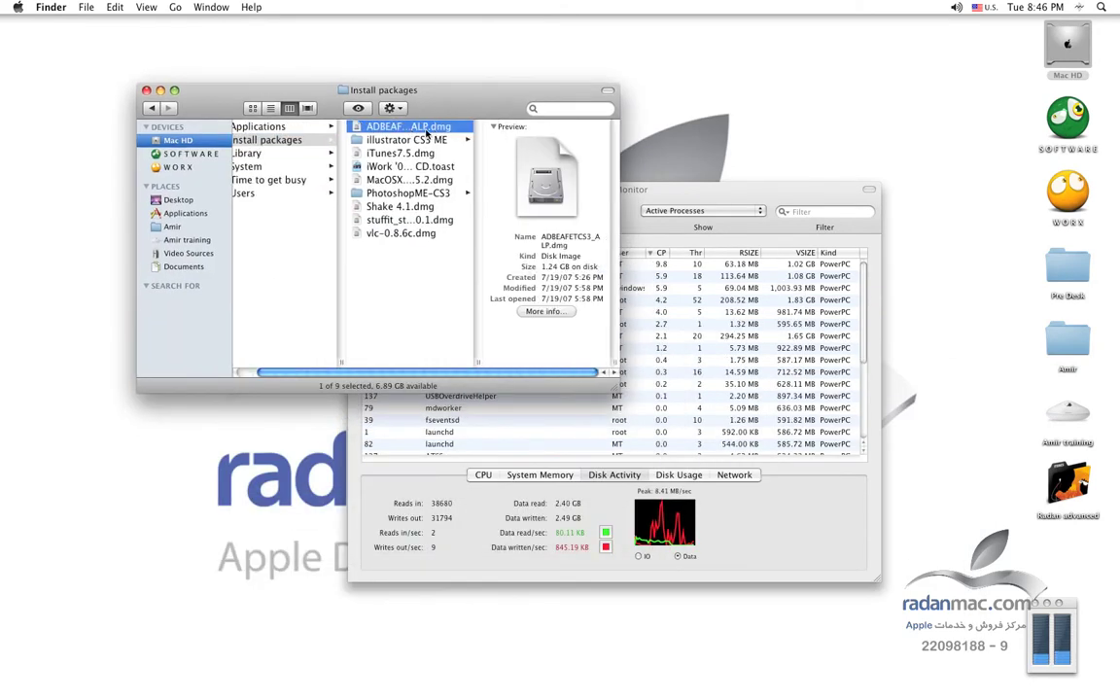
{"action": "mouse_move", "coordinate": [357, 120]}
{"action": "left_mouse_down"}
{"action": "mouse_move", "coordinate": [1028, 199]}
{"action": "mouse_move", "coordinate": [972, 180]}
{"action": "left_mouse_up"}
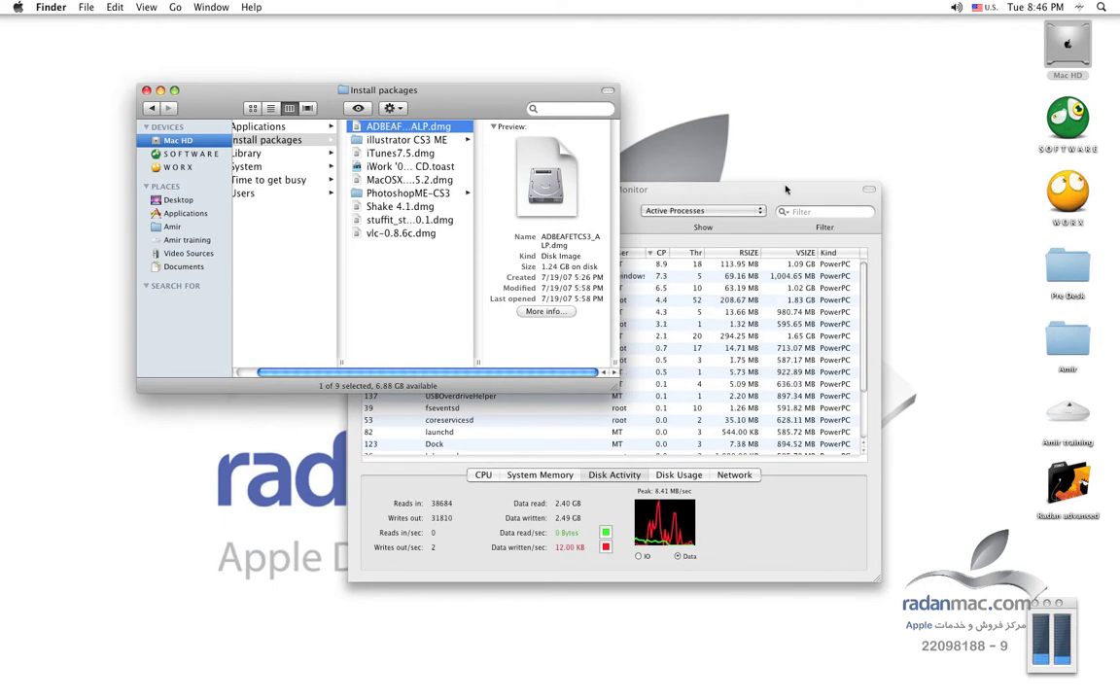
{"action": "left_click", "coordinate": [605, 476]}
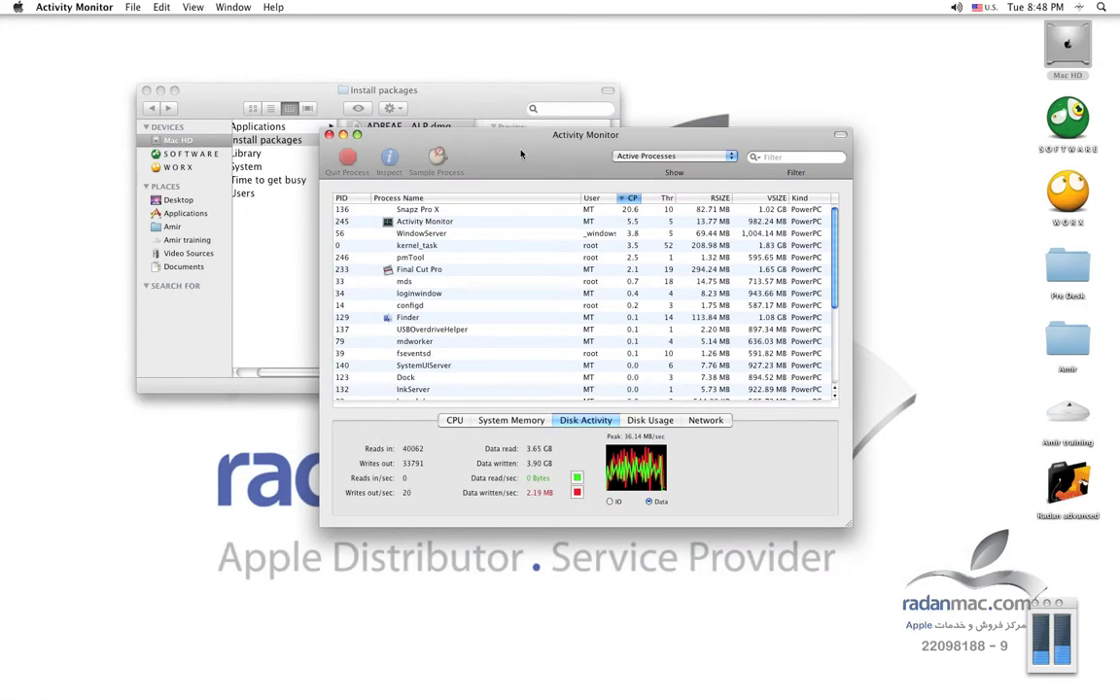
- Reposition Activity Monitor to watch the disk reads and writes as the copy finishes
{"action": "mouse_move", "coordinate": [520, 153]}
{"action": "left_mouse_down"}
{"action": "mouse_move", "coordinate": [559, 251]}
{"action": "mouse_move", "coordinate": [520, 244]}
{"action": "left_mouse_up"}
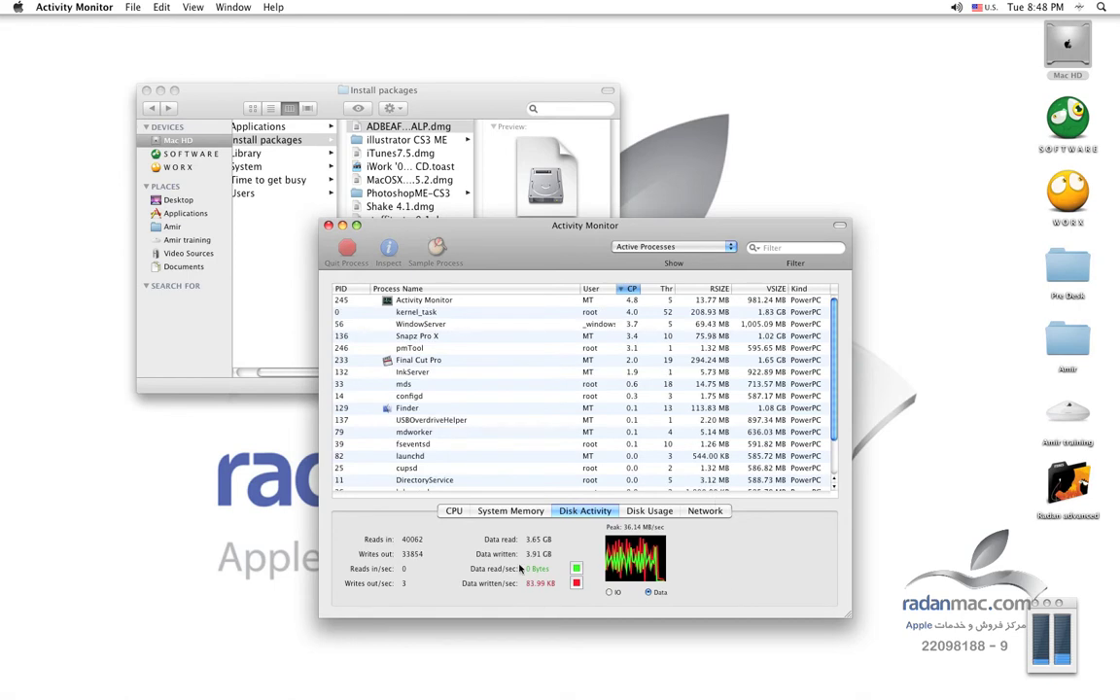
- Show System Memory in Activity Monitor: 2.79 GB free, 1.20 GB used of 4.00 GB
{"action": "left_click", "coordinate": [494, 512]}
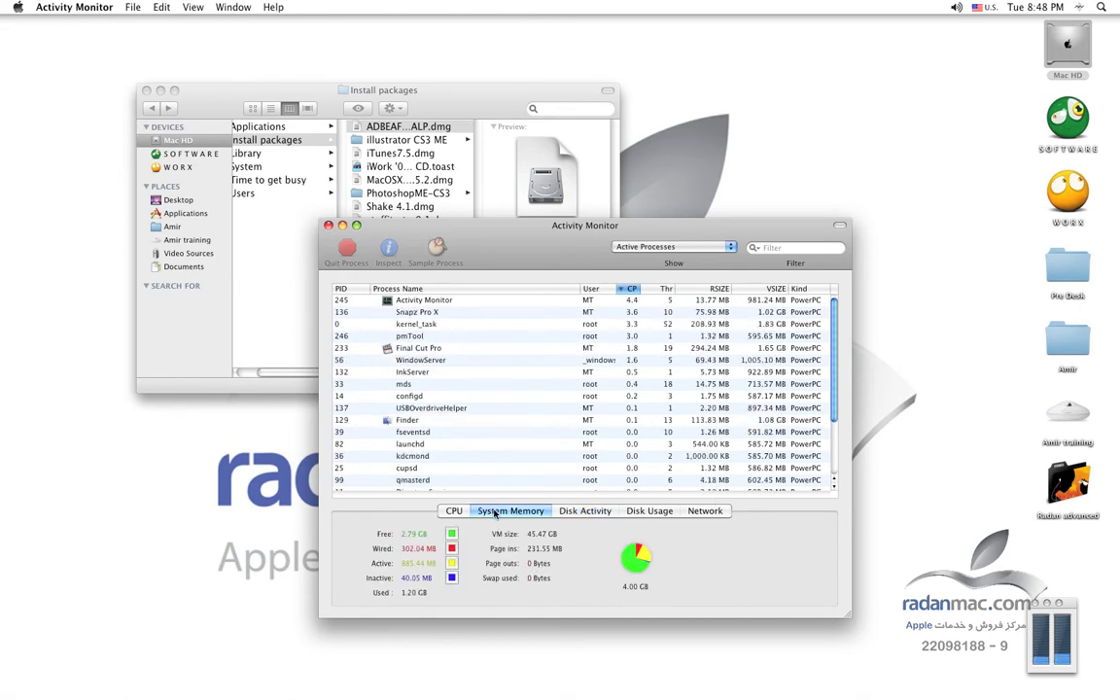
{"action": "left_click_drag", "start_coordinate": [486, 243], "coordinate": [534, 237]}
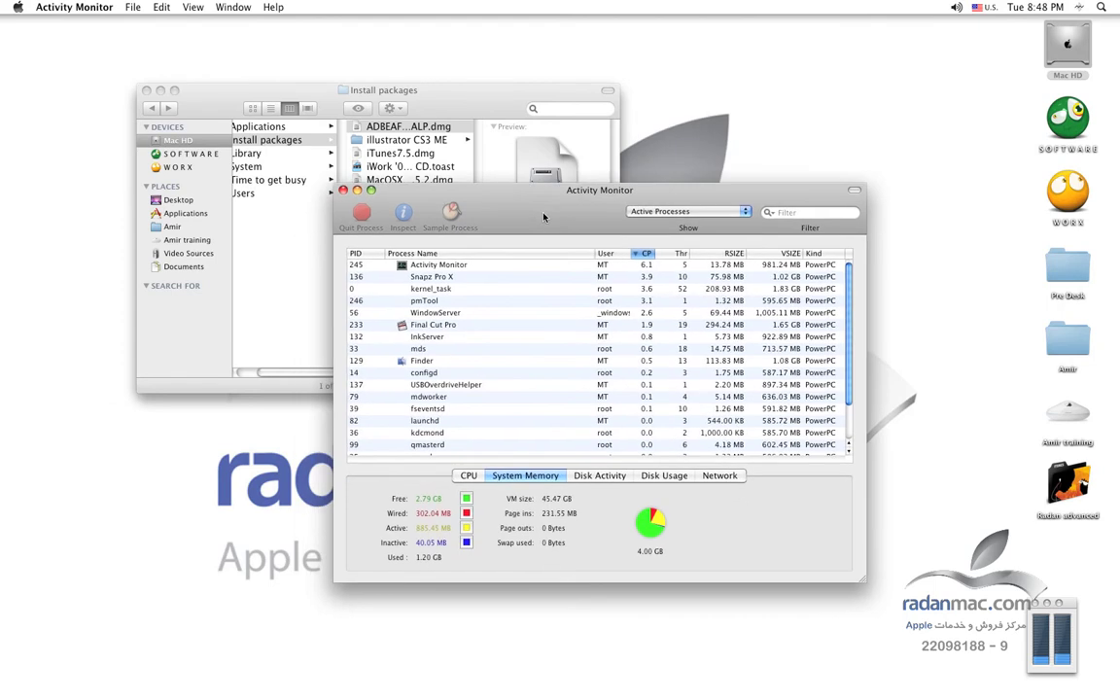